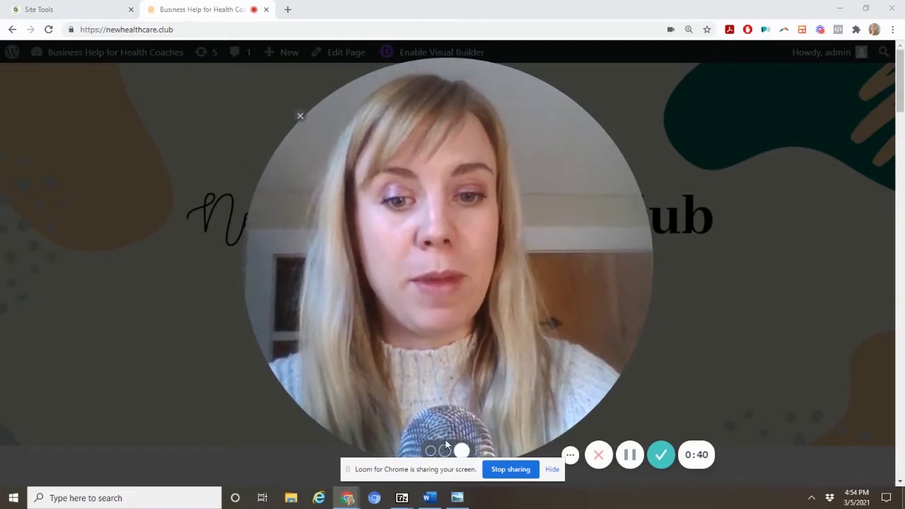
Enable the Visual Builder on the homepage and scroll down to the bottom of the page.
click(433, 454)
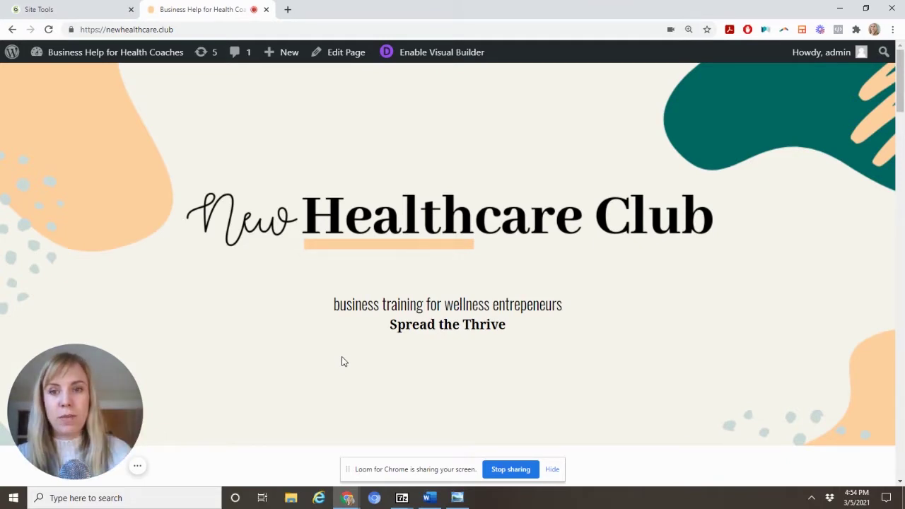
scroll(399, 320, down, 2)
scroll(400, 320, up, 2)
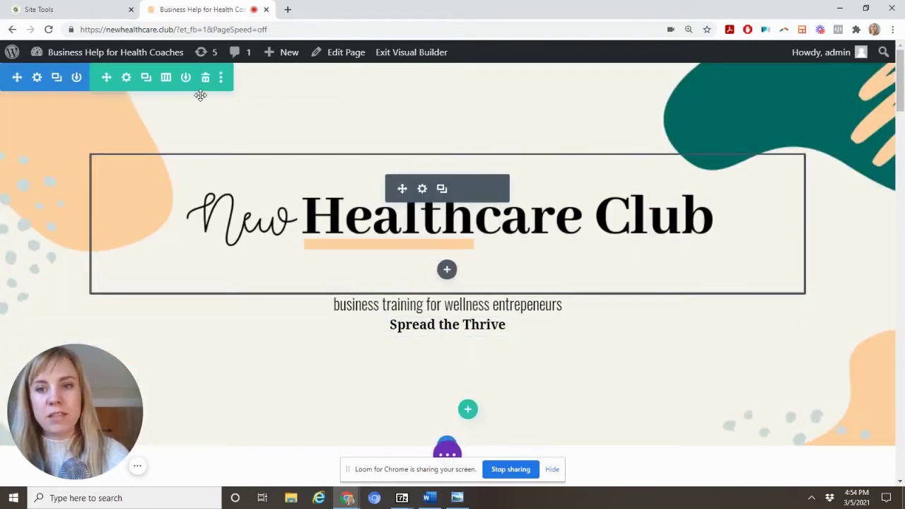
scroll(123, 188, down, 6)
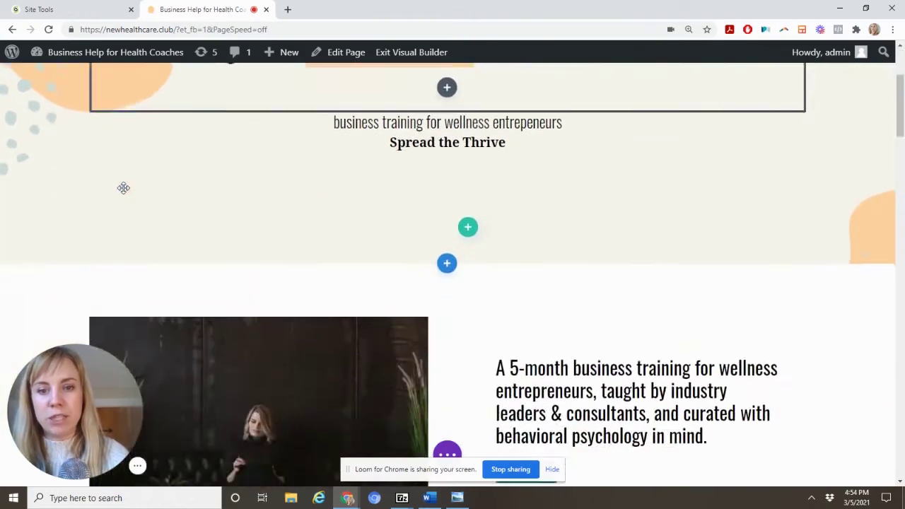
scroll(123, 188, down, 10)
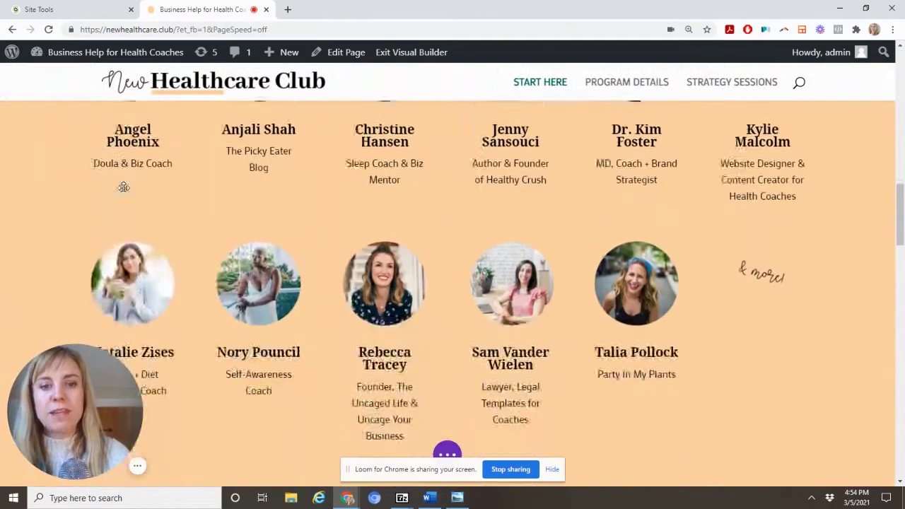
scroll(295, 312, down, 2)
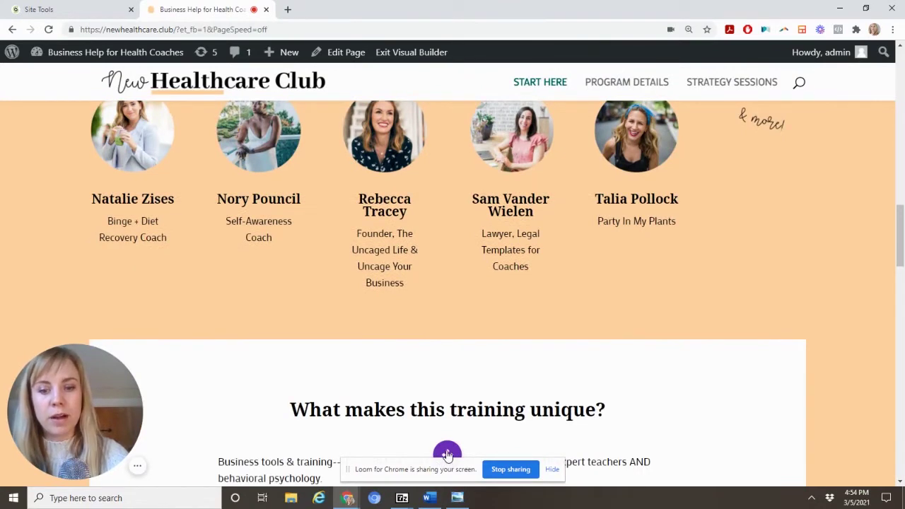
Expand the page settings bar, move the webcam bubble aside, and switch to wireframe view.
click(451, 452)
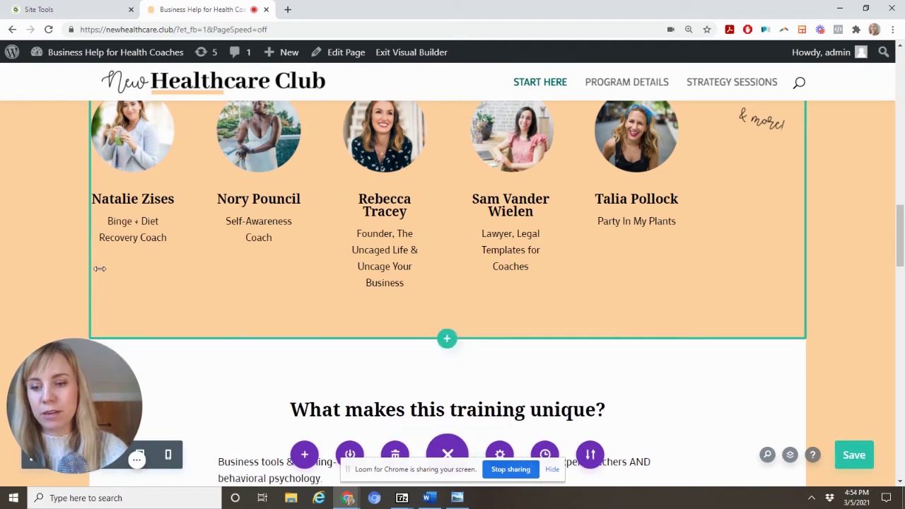
drag(83, 368, 85, 316)
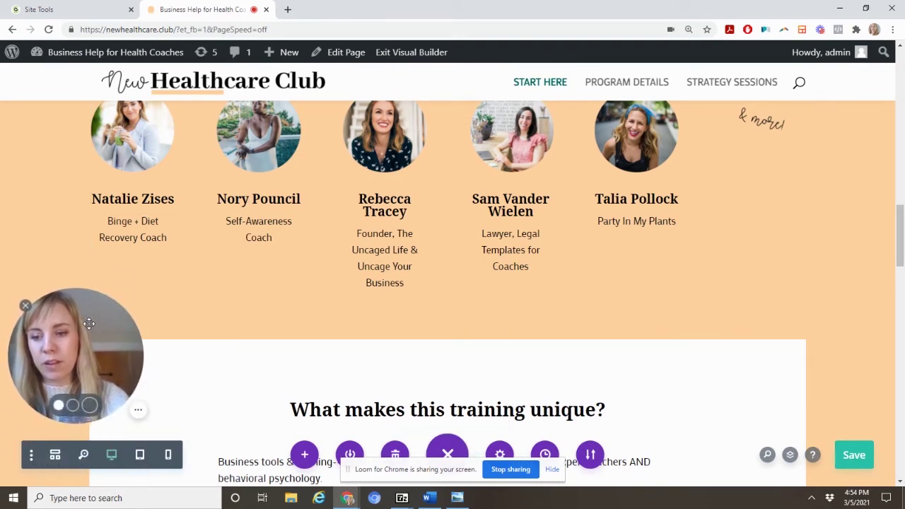
click(55, 454)
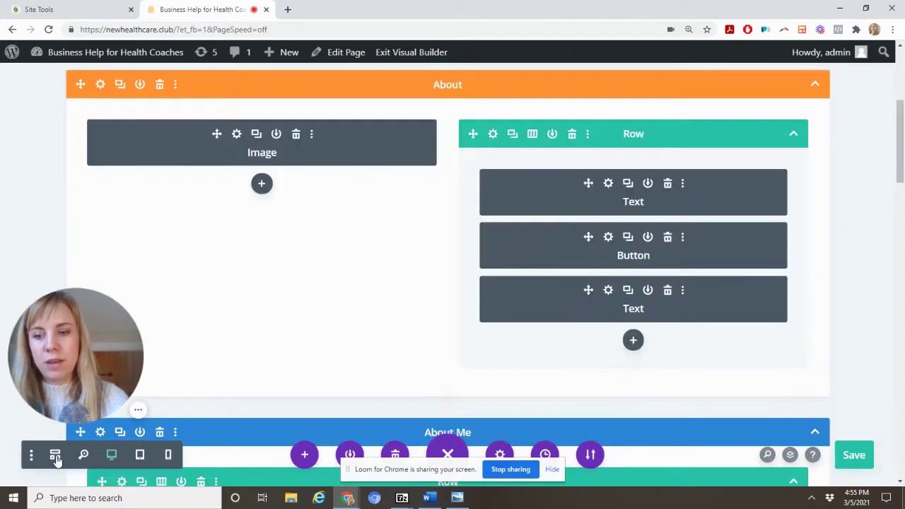
scroll(305, 285, up, 3)
scroll(306, 284, up, 1)
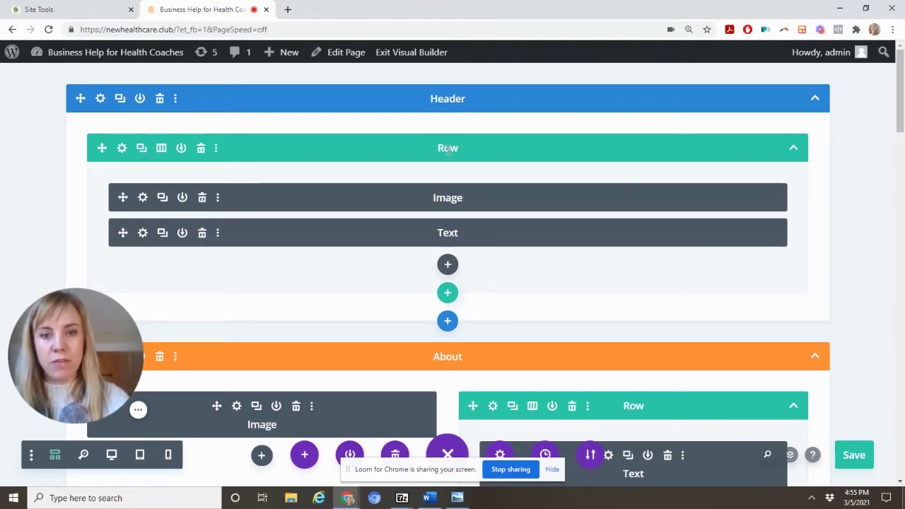
Scroll through the wireframe outline of the page's sections, rows and modules.
scroll(448, 149, down, 2)
scroll(442, 133, up, 1)
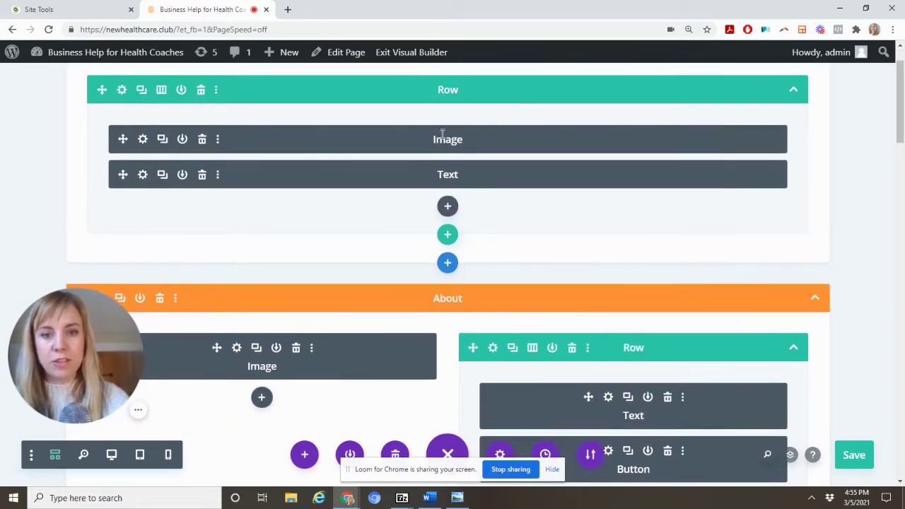
scroll(443, 148, down, 3)
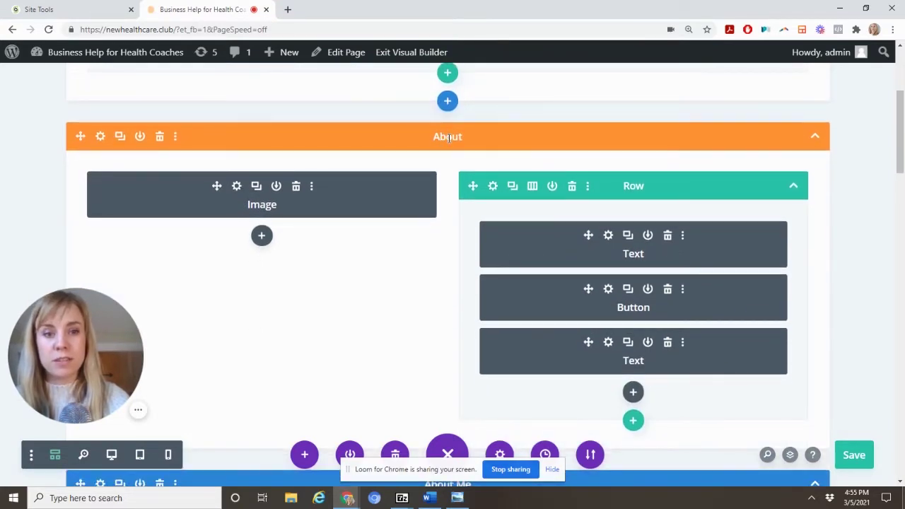
scroll(448, 139, down, 1)
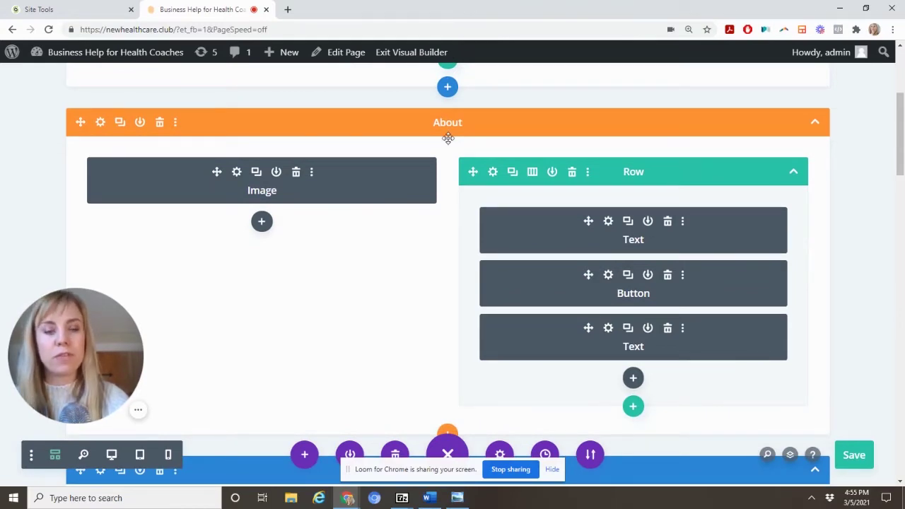
scroll(448, 139, down, 10)
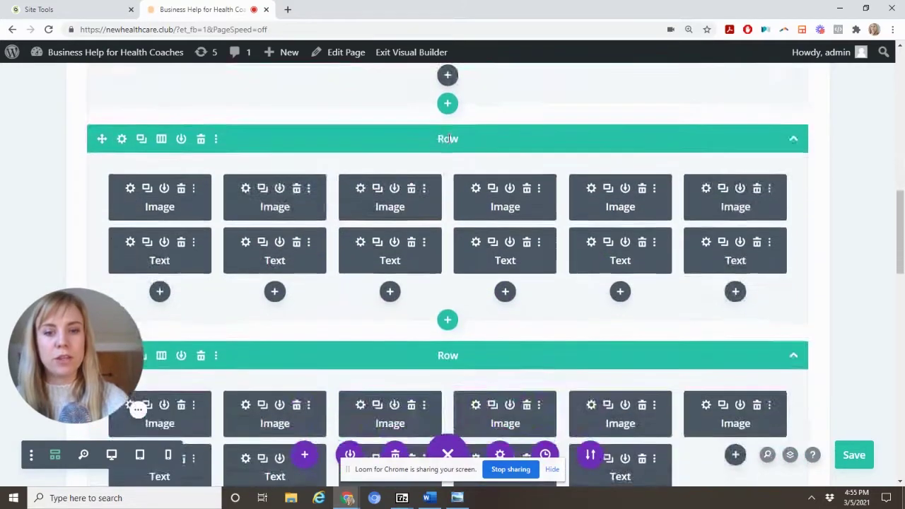
scroll(449, 138, down, 10)
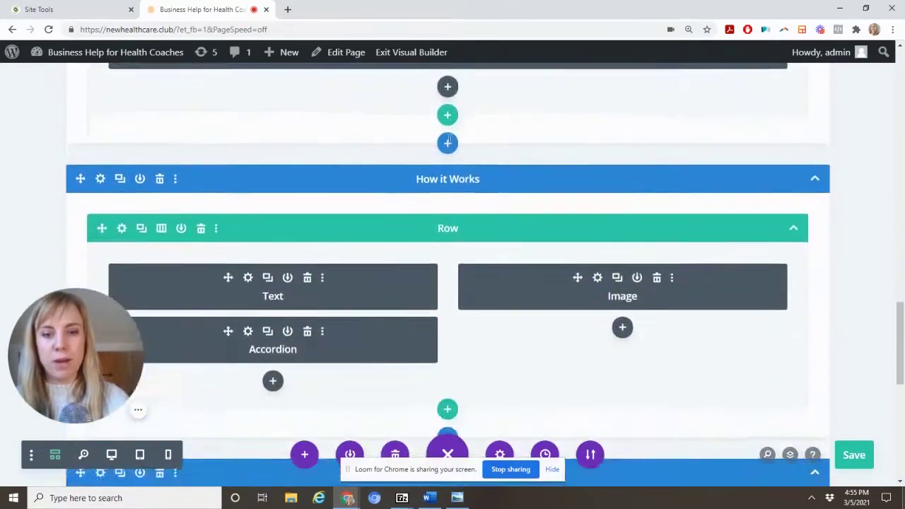
scroll(448, 139, down, 10)
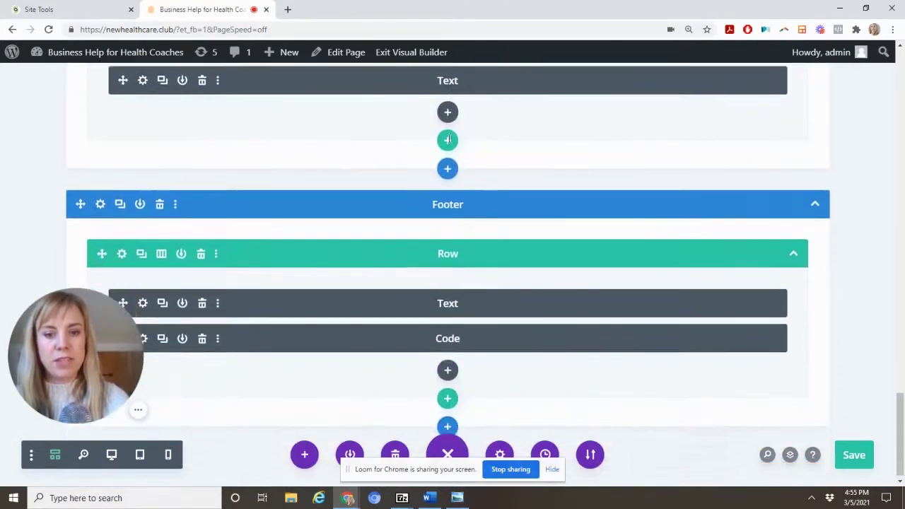
scroll(448, 138, up, 10)
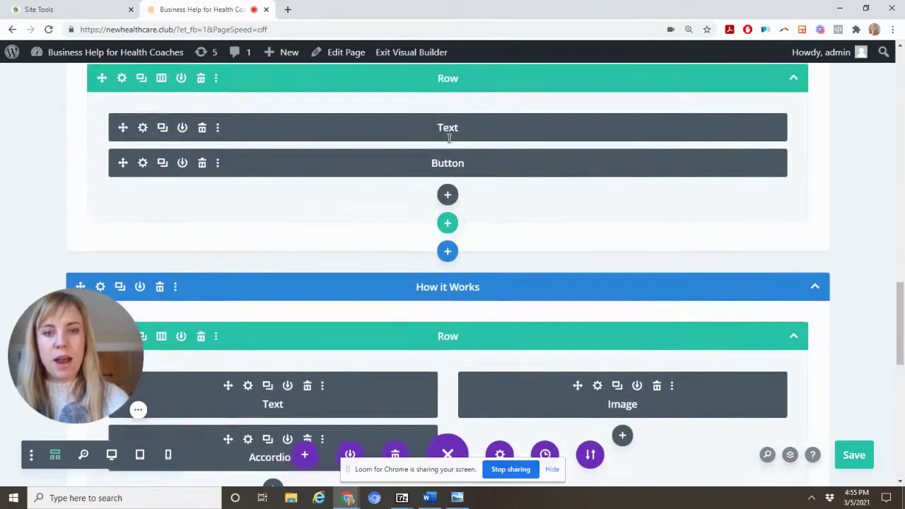
scroll(450, 138, up, 8)
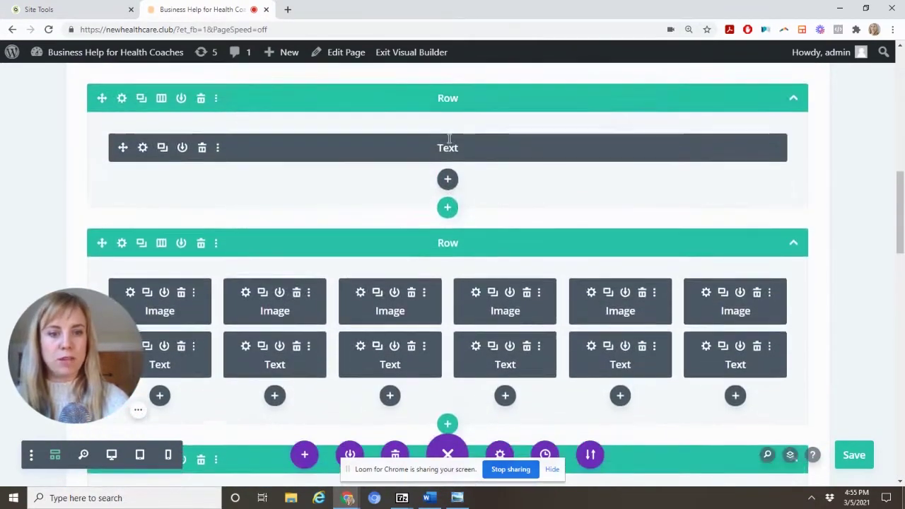
scroll(448, 139, up, 1)
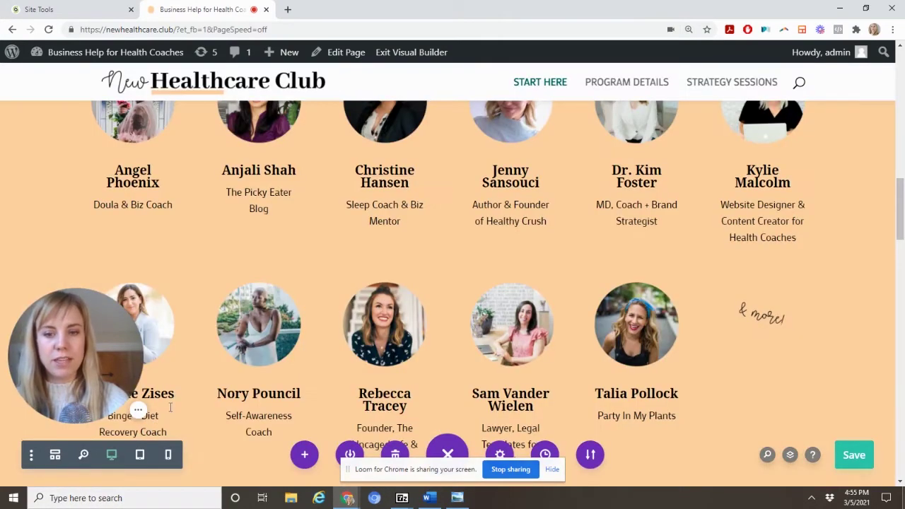
Insert a Regular section below the hero and give it a two-column row.
scroll(324, 228, up, 15)
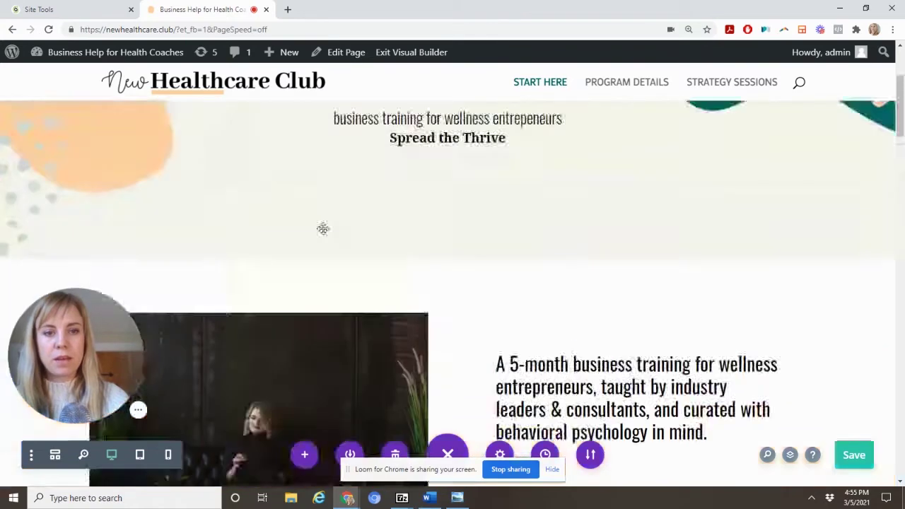
scroll(323, 228, down, 10)
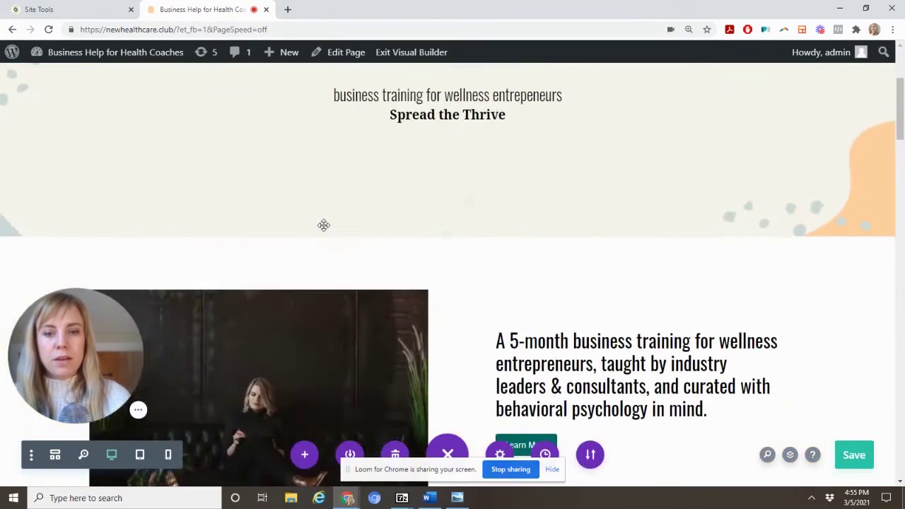
scroll(323, 225, up, 8)
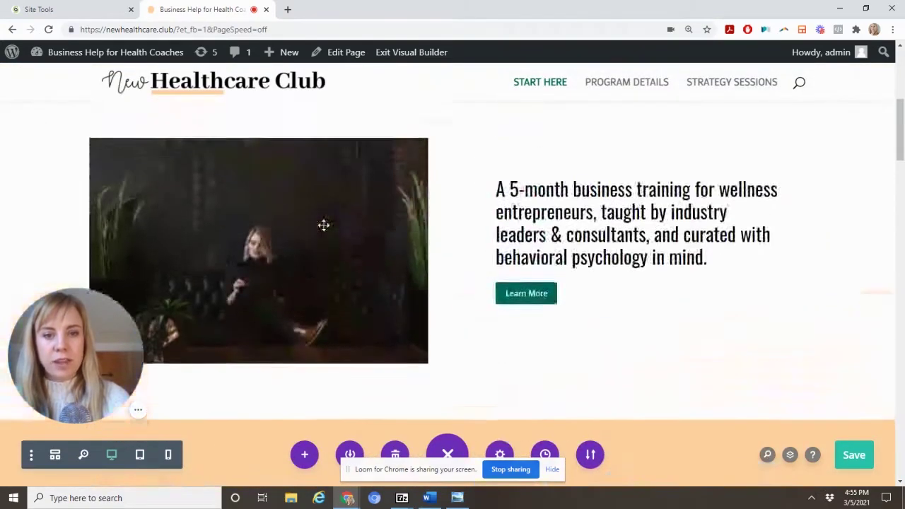
scroll(324, 225, up, 1)
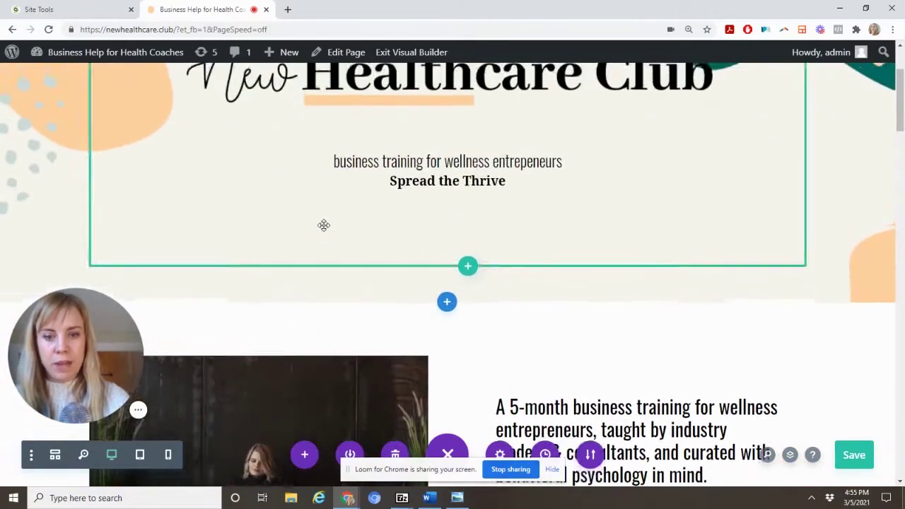
click(447, 303)
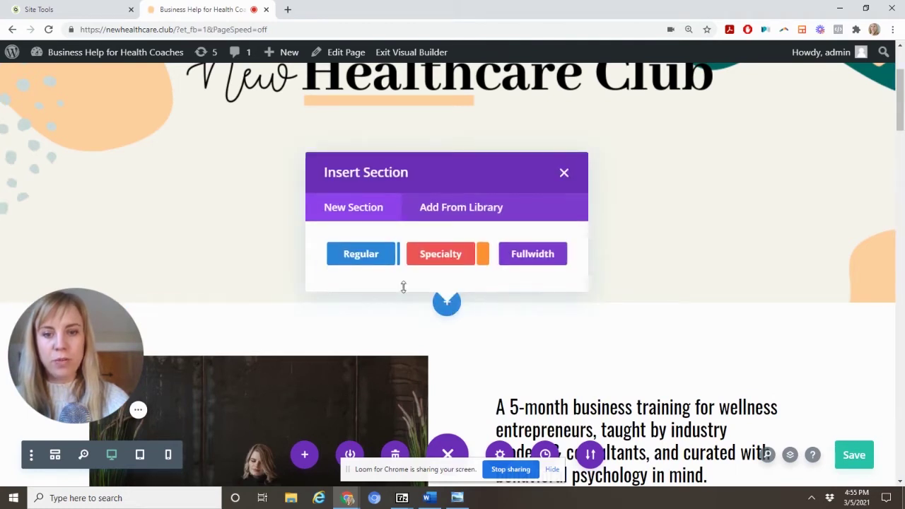
click(368, 259)
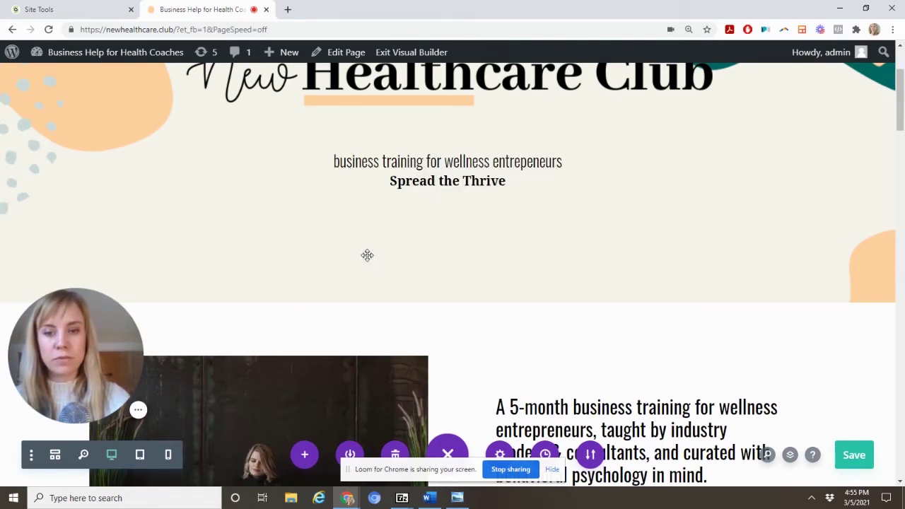
click(447, 369)
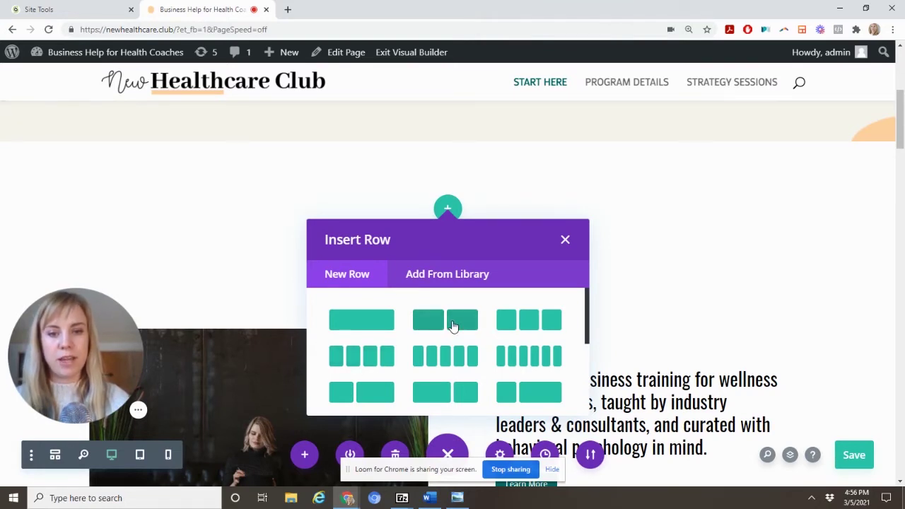
click(454, 324)
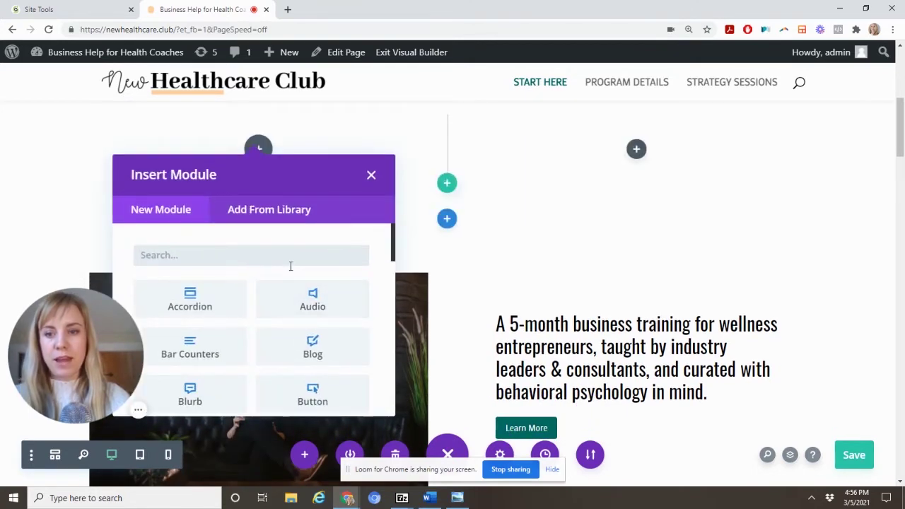
Add an Image module to the left column and remove its placeholder image.
text(image)
click(211, 285)
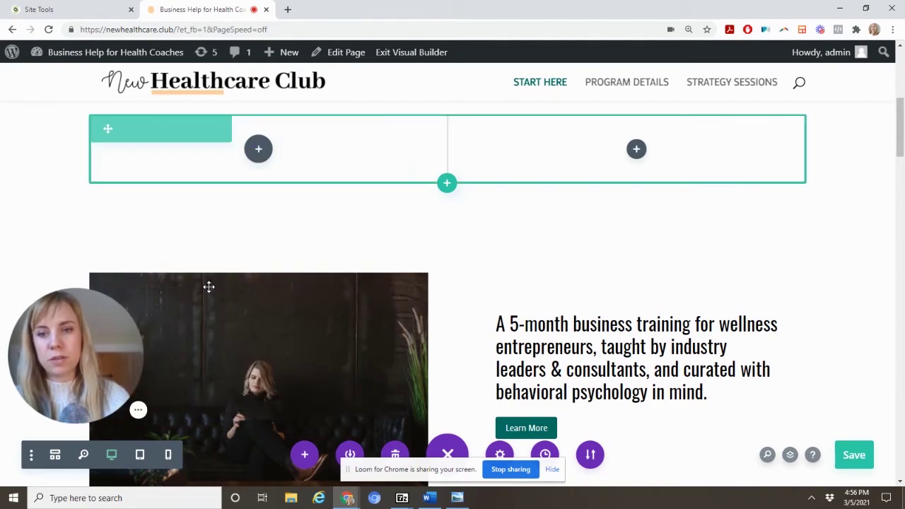
mouse_move(603, 274)
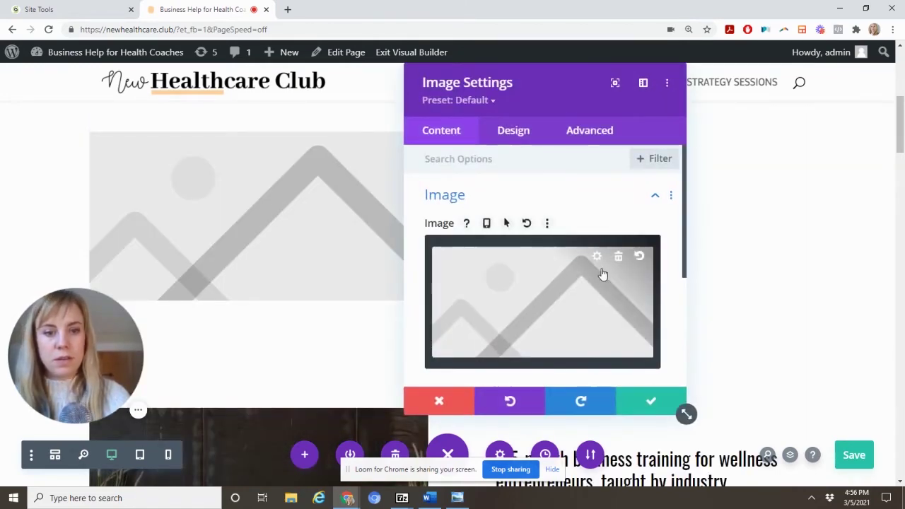
click(618, 258)
Insert fashion-10.jpg from the Media Library and save the image settings.
click(543, 293)
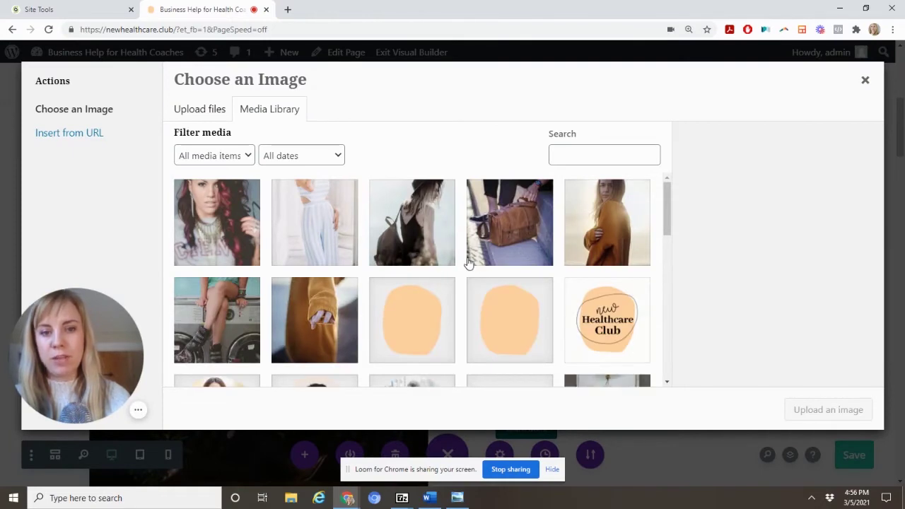
scroll(467, 263, down, 1)
scroll(467, 263, up, 1)
scroll(467, 263, down, 1)
scroll(467, 263, down, 1)
click(234, 218)
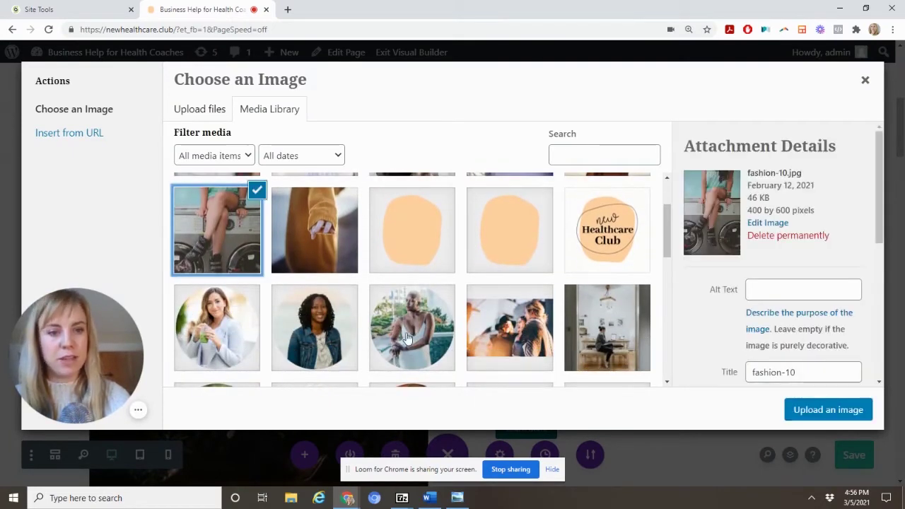
click(828, 410)
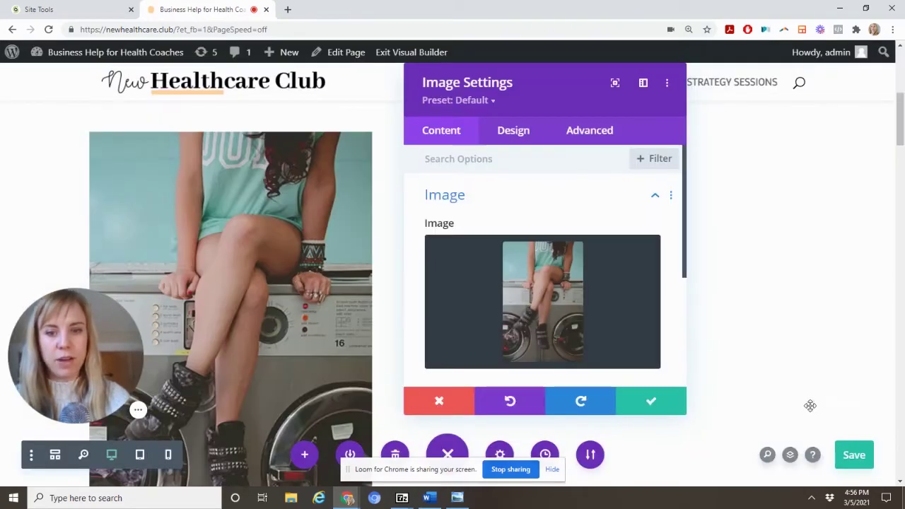
click(654, 403)
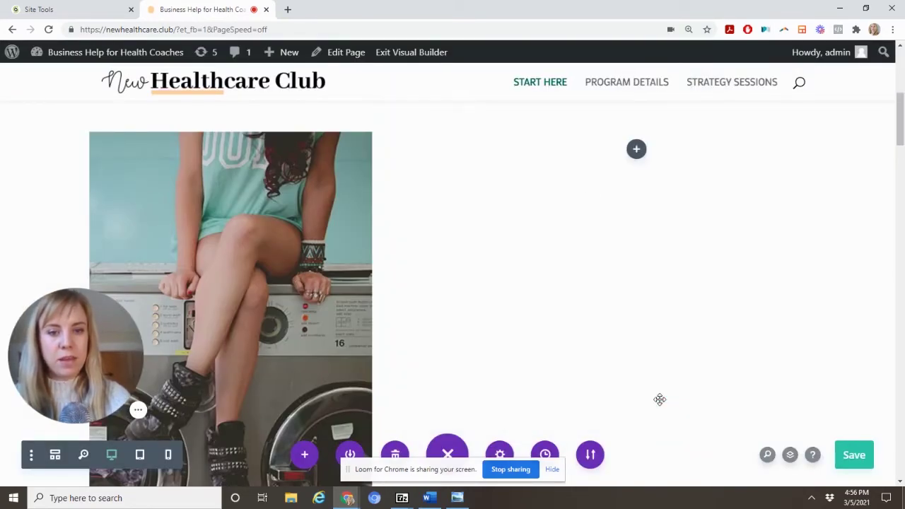
Add a Text module to the right column, enlarge its settings, and start a new paragraph after the default text.
click(637, 151)
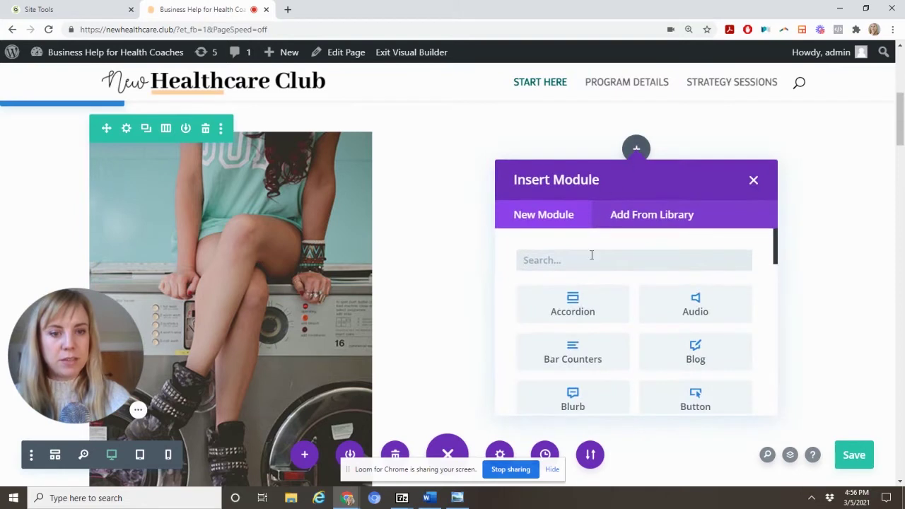
text(text)
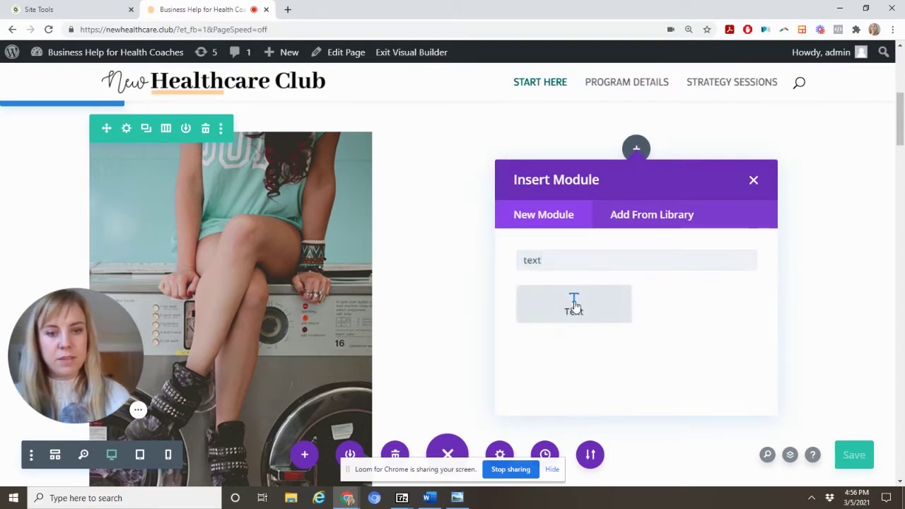
click(575, 297)
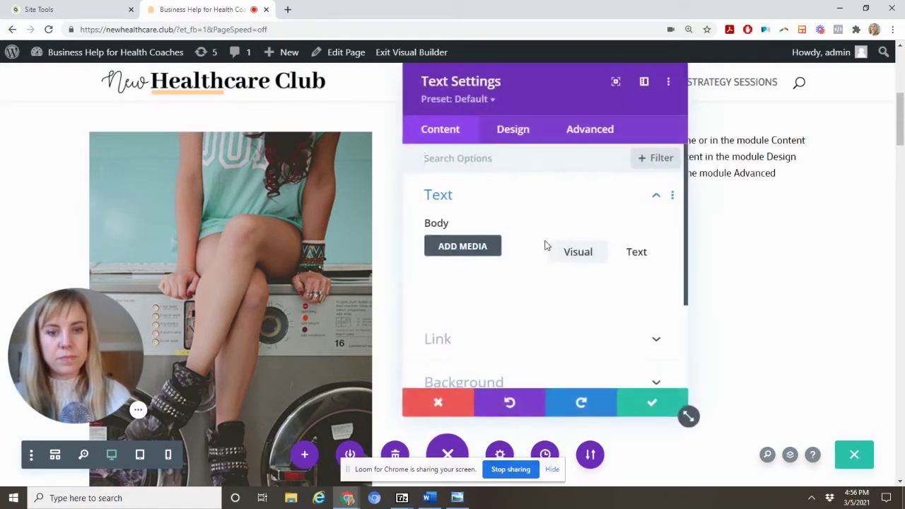
scroll(647, 312, down, 2)
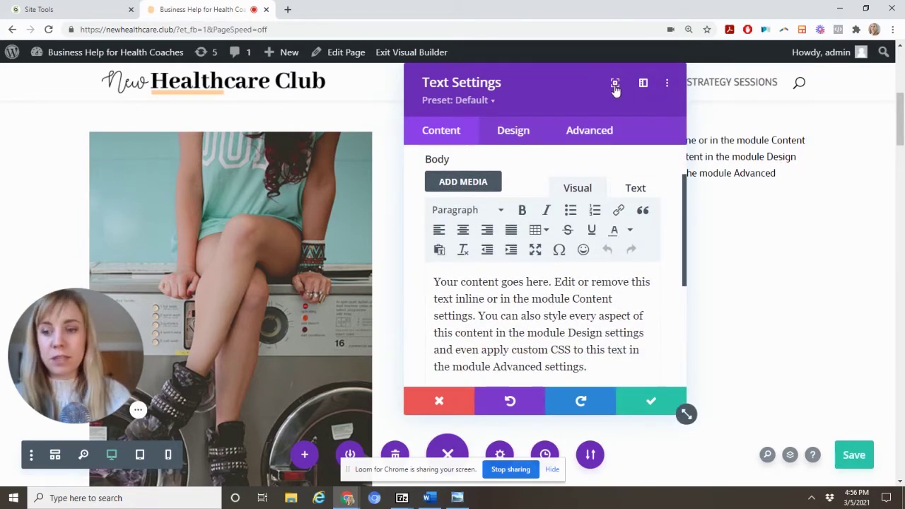
click(616, 84)
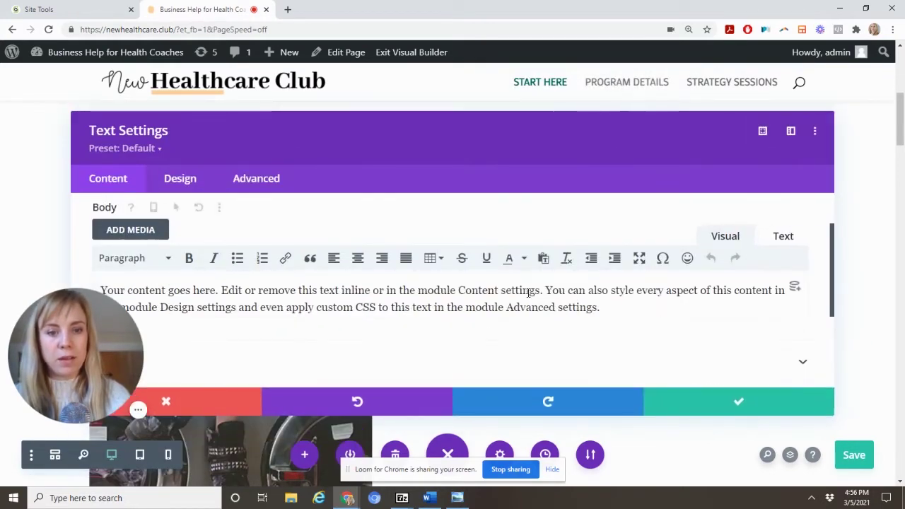
scroll(554, 288, down, 1)
key(Return)
Search 'lorem ipsum' in a new tab and select the first paragraph on lipsum.com.
click(291, 8)
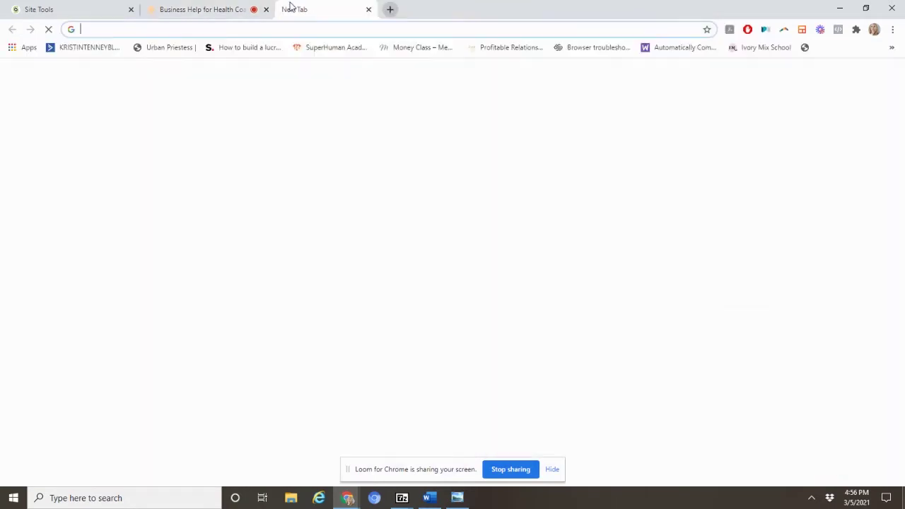
text(lorem ipsu)
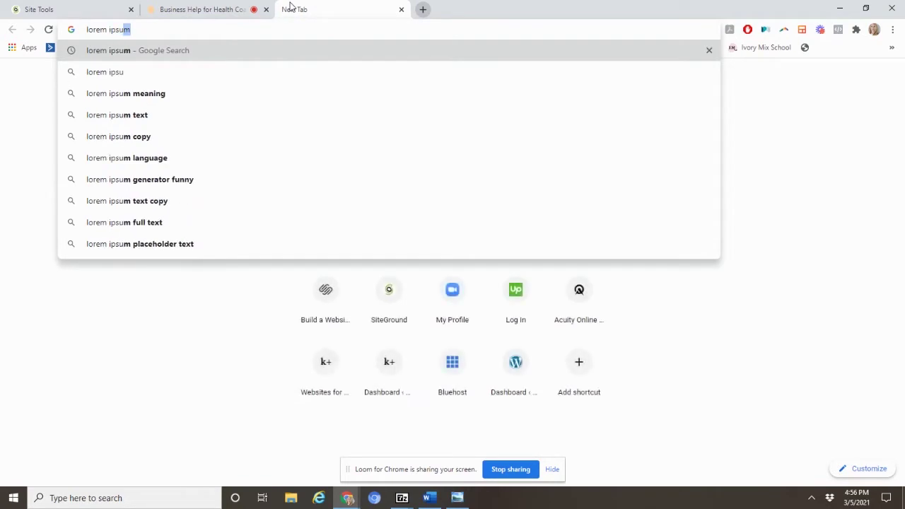
text(m)
key(Return)
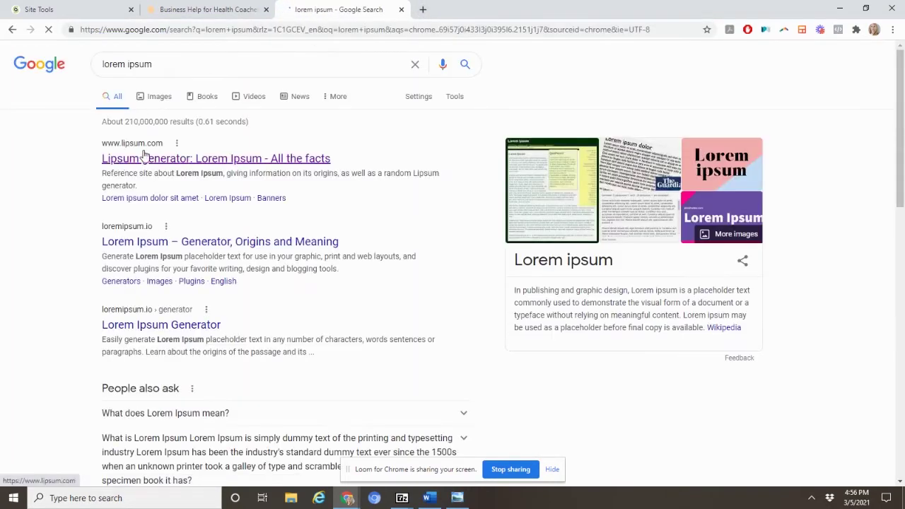
scroll(409, 276, down, 2)
drag(439, 281, 176, 195)
key(ctrl+c)
Paste the copied Lorem Ipsum text below the placeholder paragraph in the text editor.
click(205, 9)
click(606, 260)
key(Return)
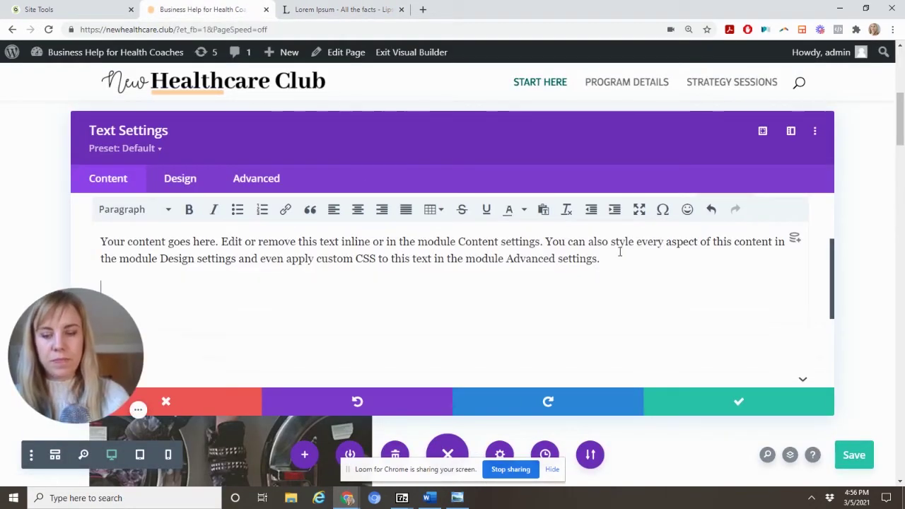
key(ctrl+v)
Make the placeholder paragraph a Heading 2 and save the text block.
drag(599, 262, 101, 247)
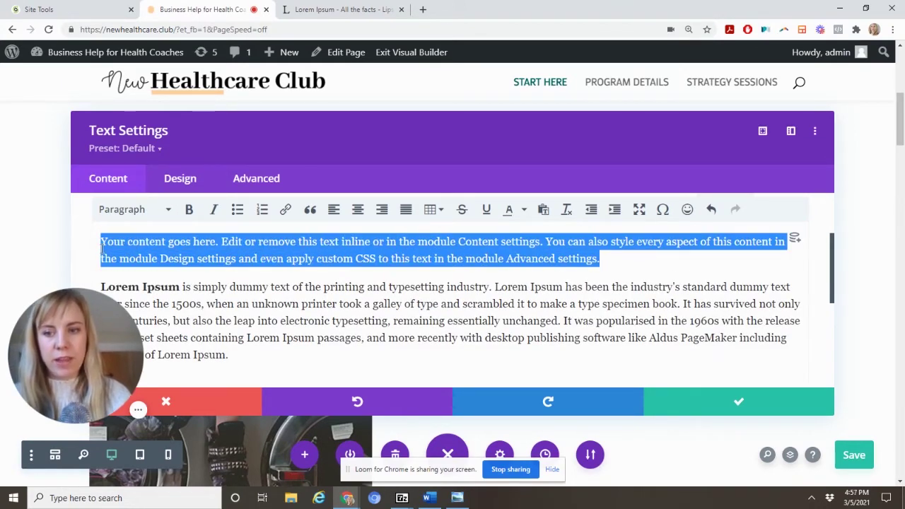
click(155, 209)
click(170, 306)
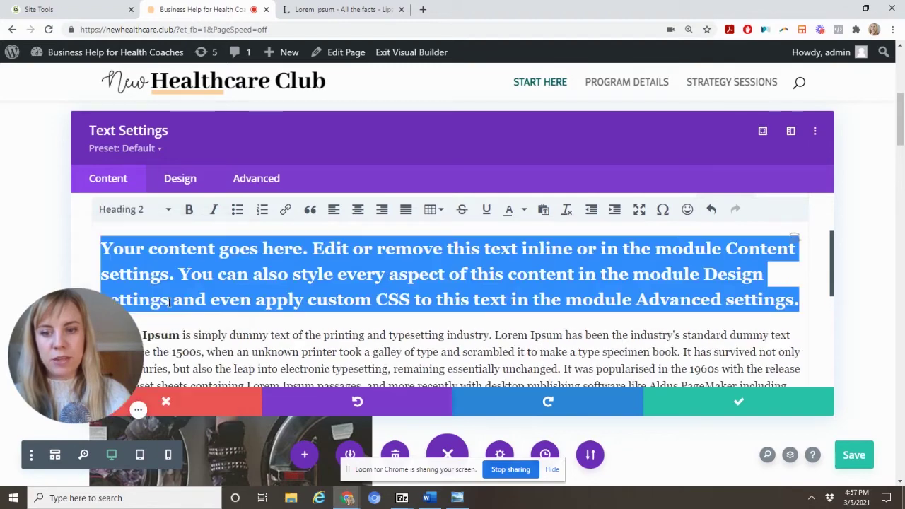
scroll(349, 330, down, 5)
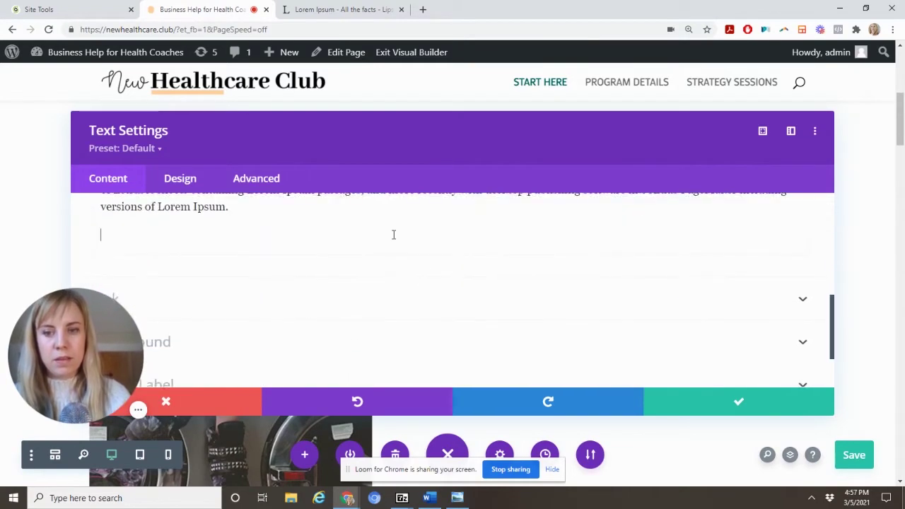
scroll(394, 235, up, 3)
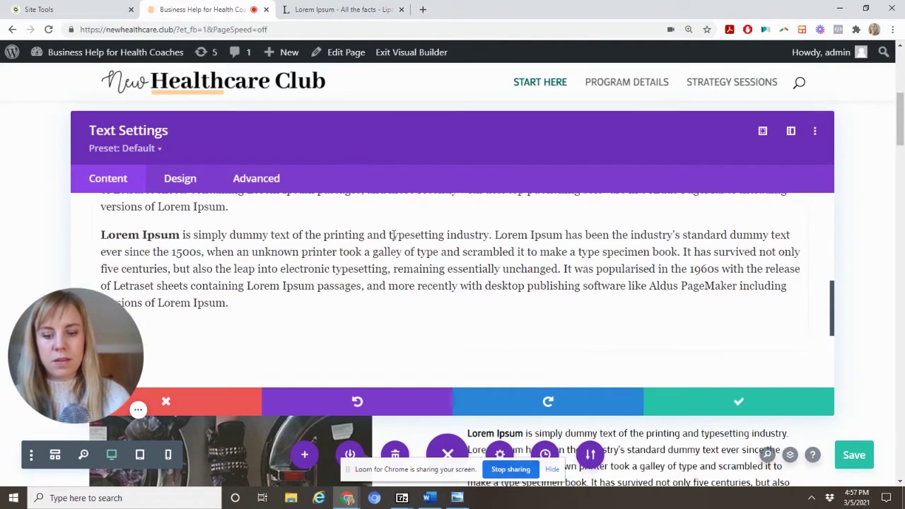
scroll(394, 234, up, 1)
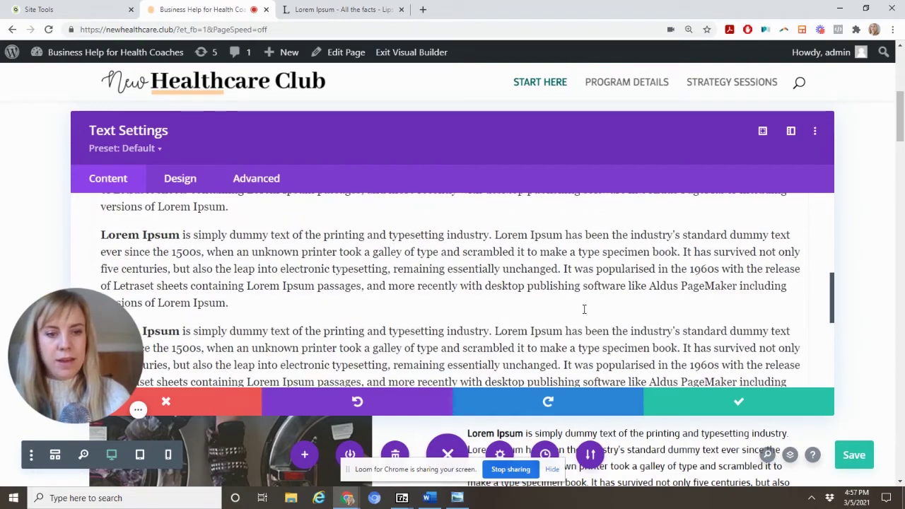
click(681, 404)
scroll(681, 404, down, 5)
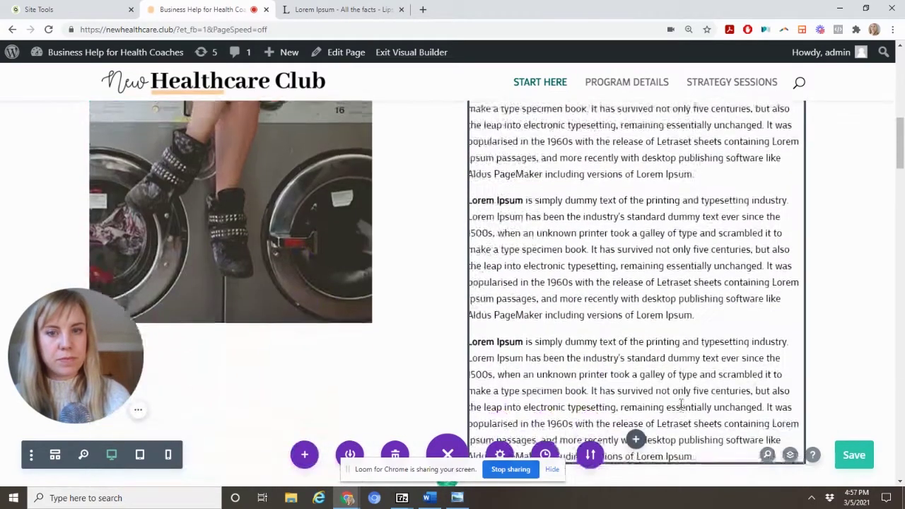
scroll(681, 404, up, 3)
scroll(681, 404, up, 6)
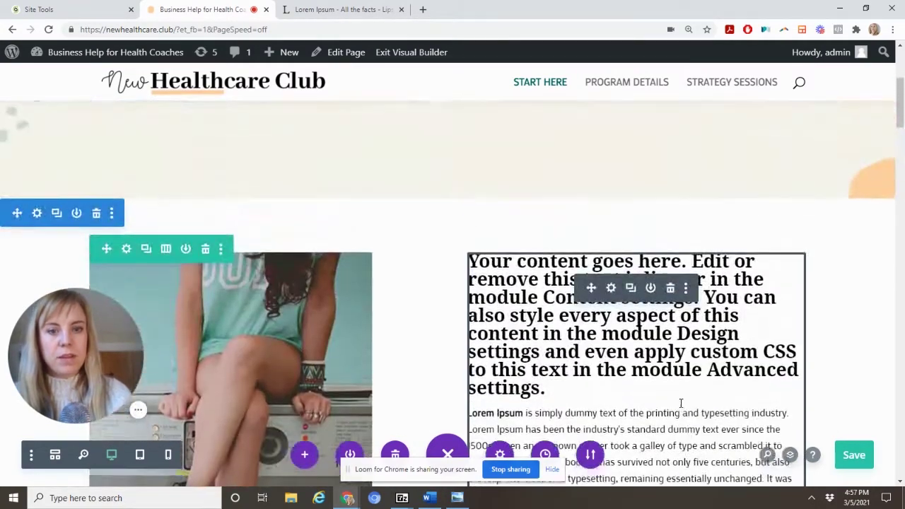
scroll(681, 403, down, 8)
scroll(664, 349, up, 2)
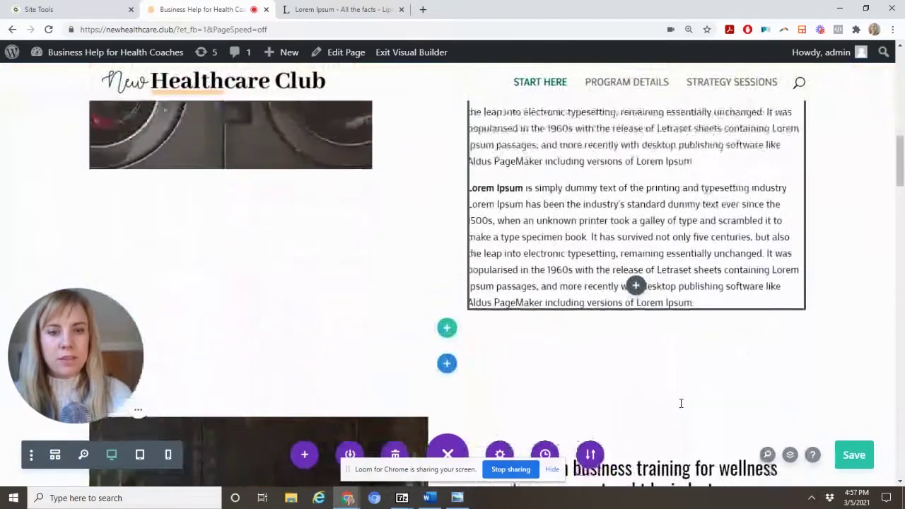
Delete the extra Lorem Ipsum paragraph on the page, leaving two paragraphs under the heading.
click(696, 327)
drag(699, 334, 469, 223)
key(BackSpace)
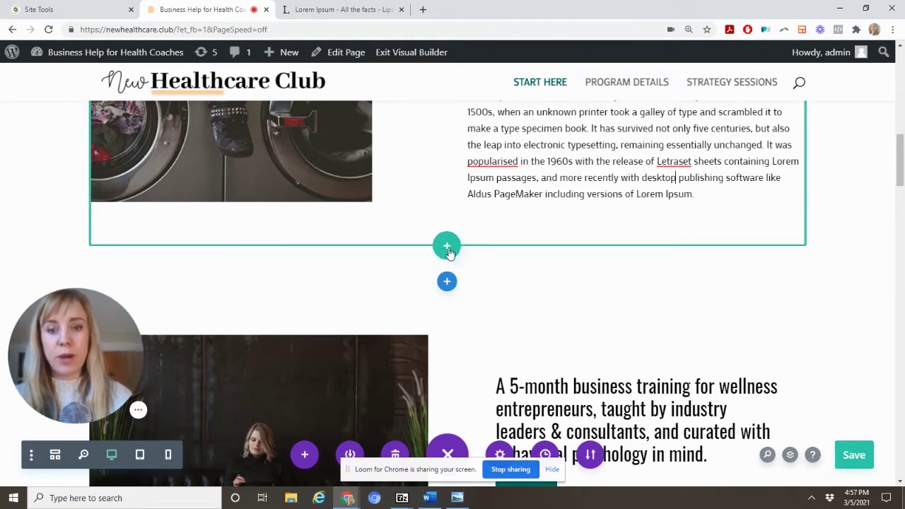
key(ctrl+z)
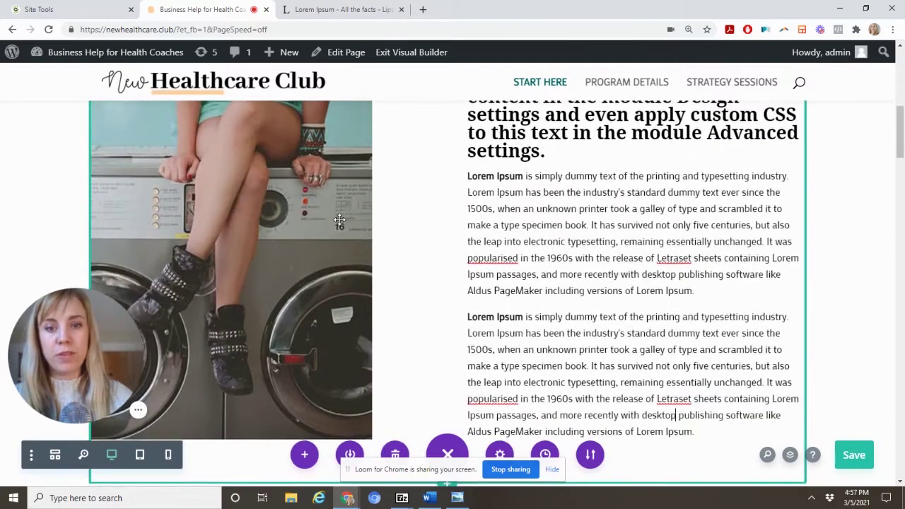
key(ctrl+shift+z)
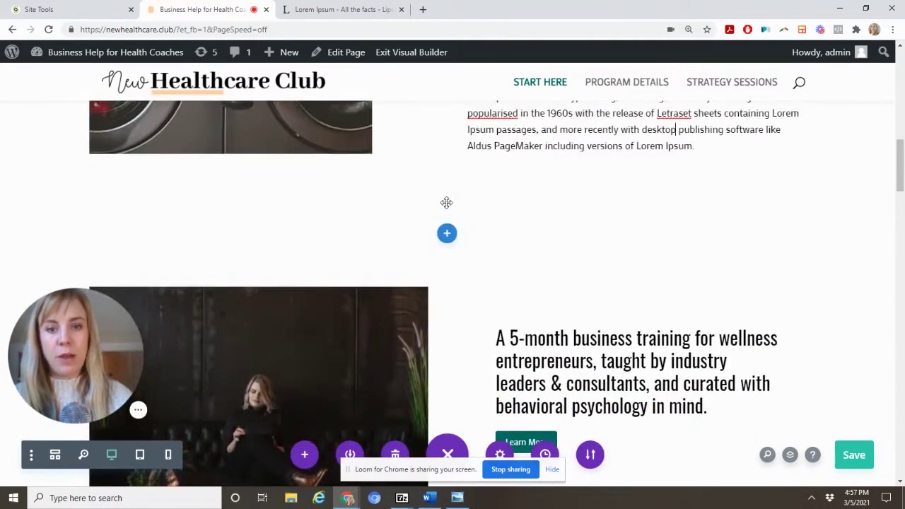
Add a Button module directly beneath the text block in the right column.
click(447, 199)
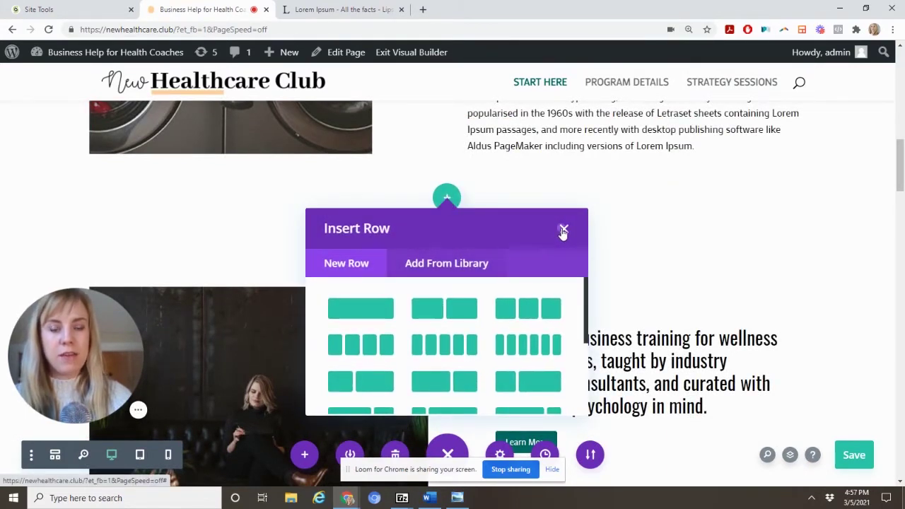
click(563, 229)
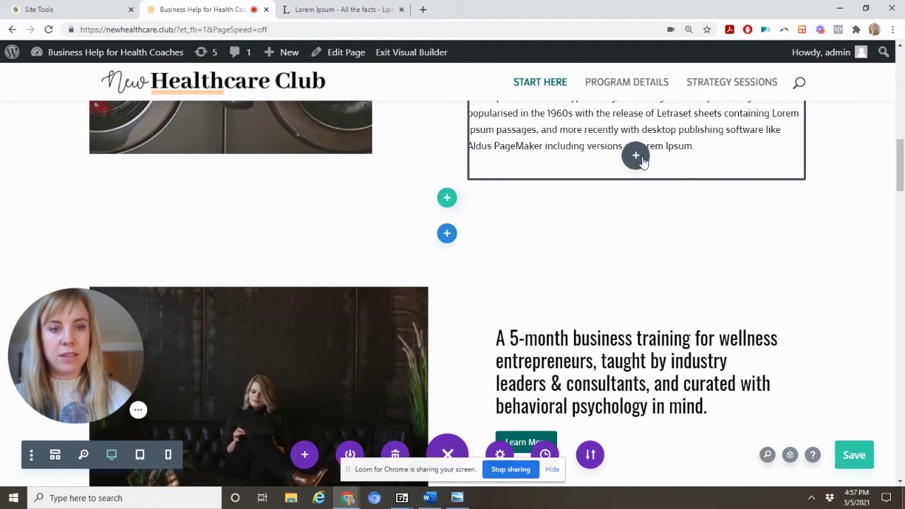
click(637, 159)
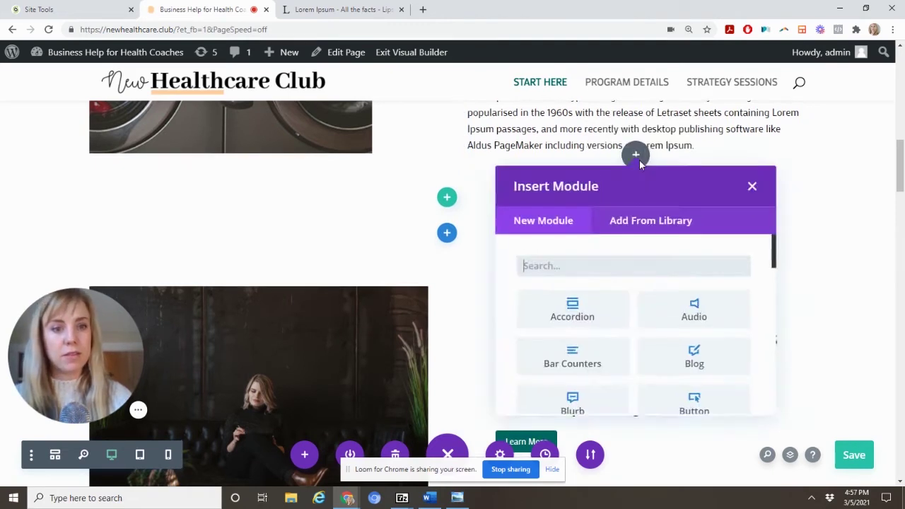
text(button)
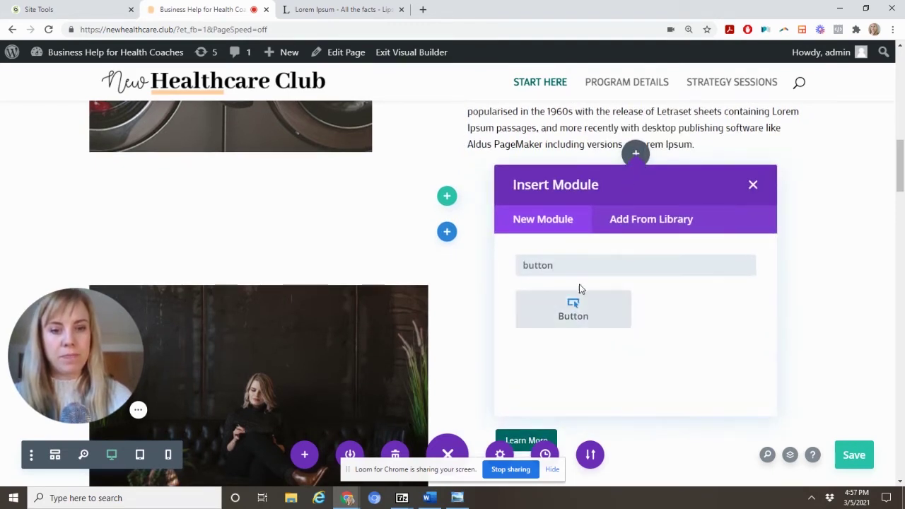
click(579, 304)
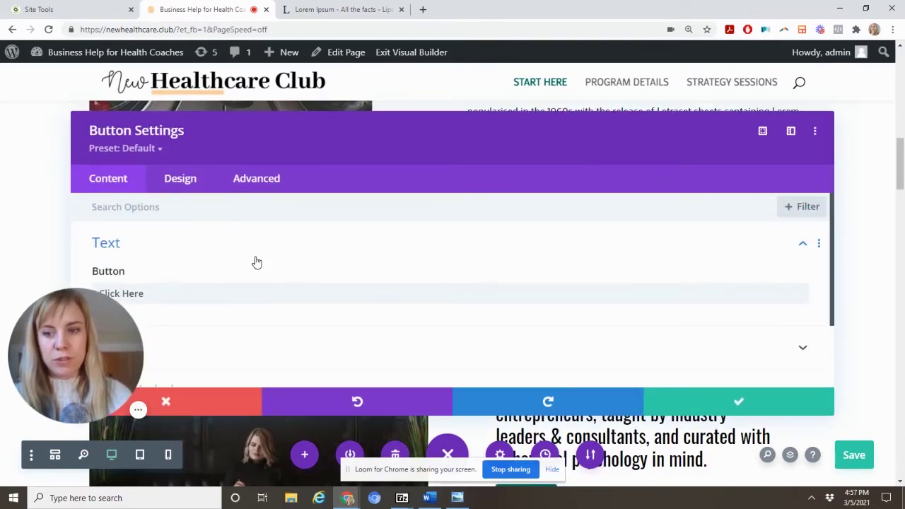
Dock Button Settings as a side panel and begin replacing the Click Here label with LEARN MORE.
mouse_move(78, 441)
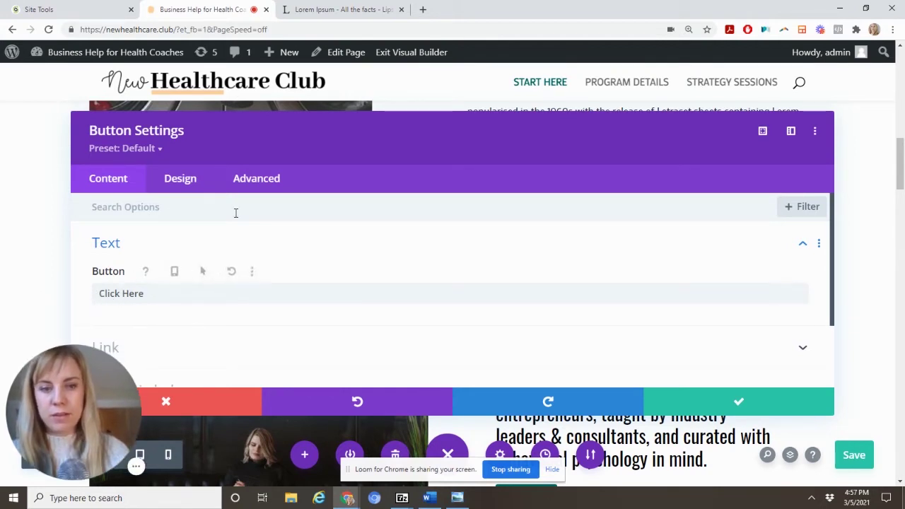
click(763, 130)
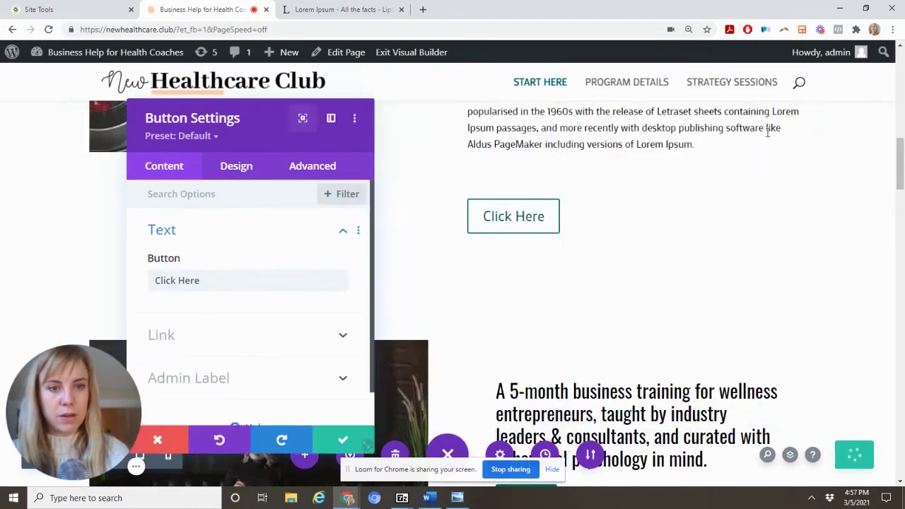
drag(247, 134, 741, 67)
scroll(665, 278, down, 1)
click(697, 202)
key(ctrl+a)
text(L)
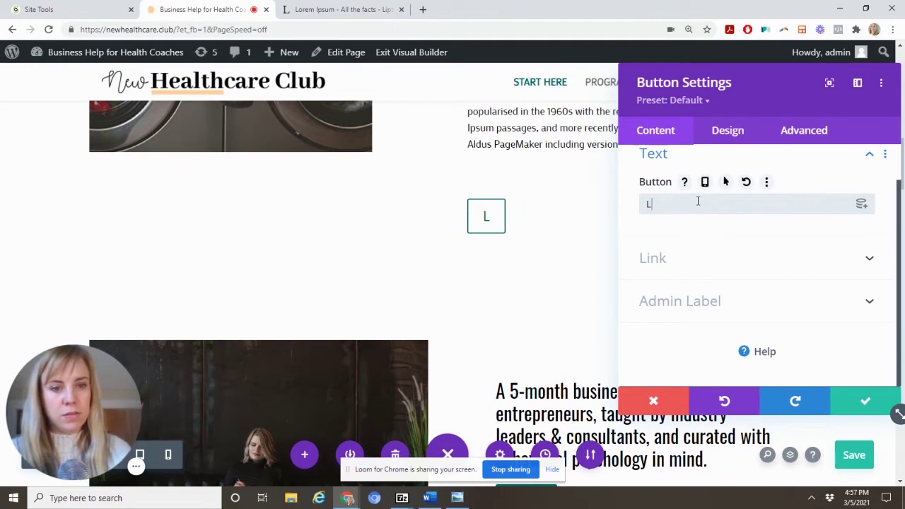
text(EaRN MORE)
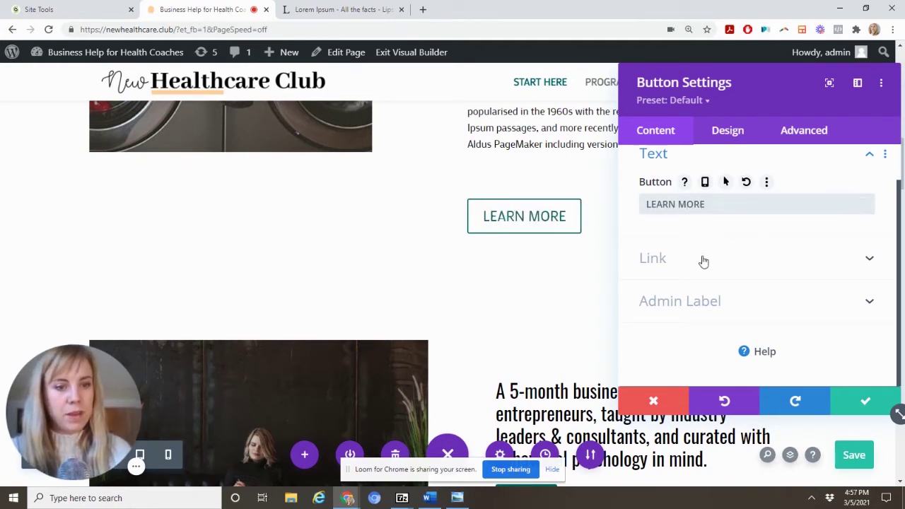
Review the button's link, alignment and text colour options, keeping Dark text.
click(704, 261)
scroll(704, 261, up, 1)
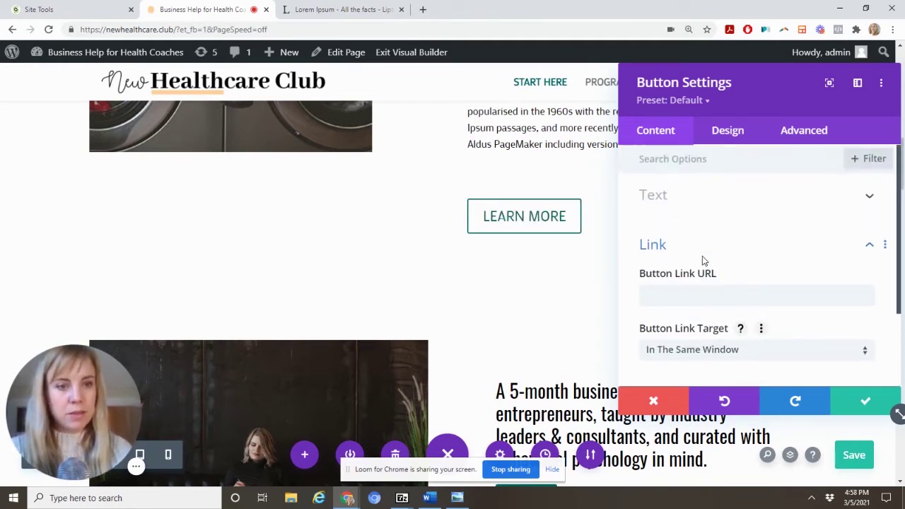
click(714, 135)
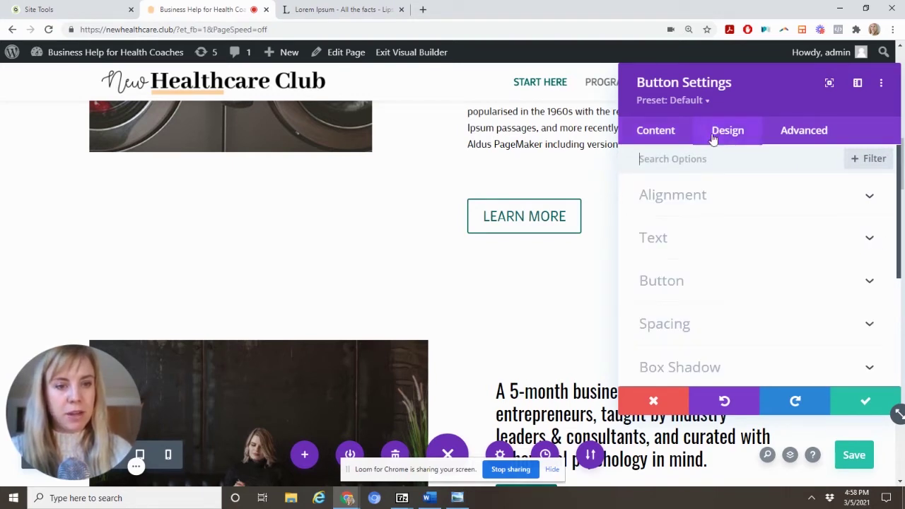
click(694, 201)
scroll(700, 277, down, 2)
scroll(691, 236, up, 1)
click(681, 196)
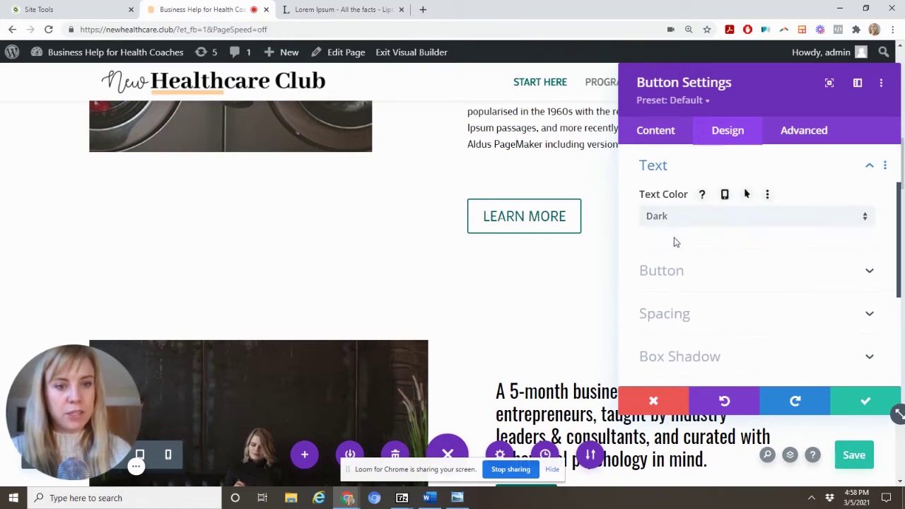
click(681, 219)
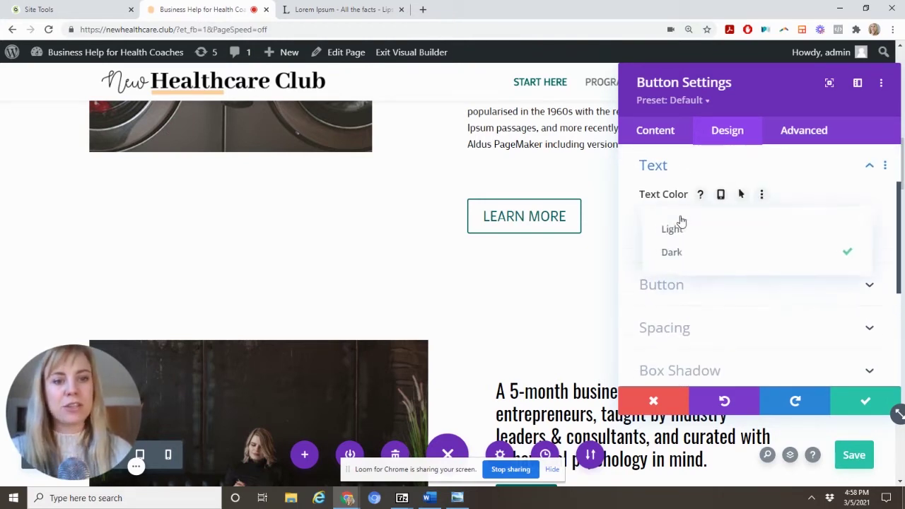
click(687, 298)
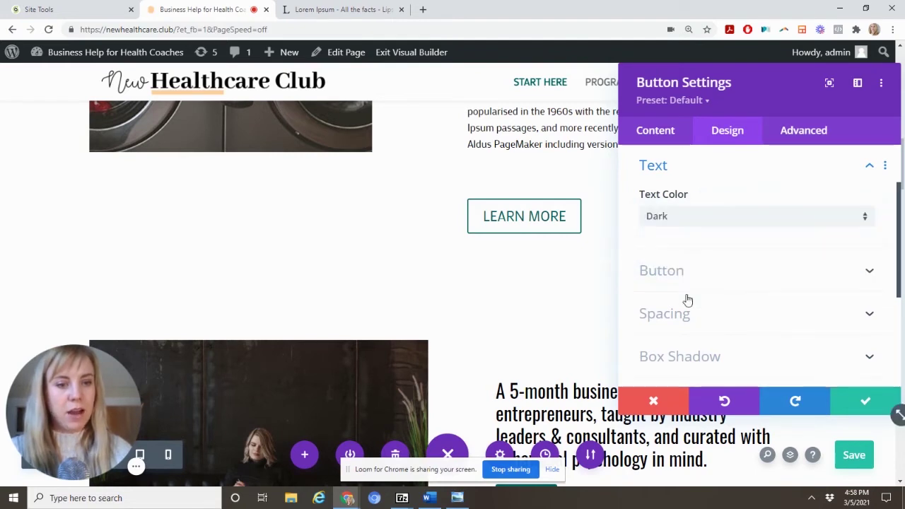
Enable custom button styles with 13px text and a #0c71c3 blue background.
click(661, 271)
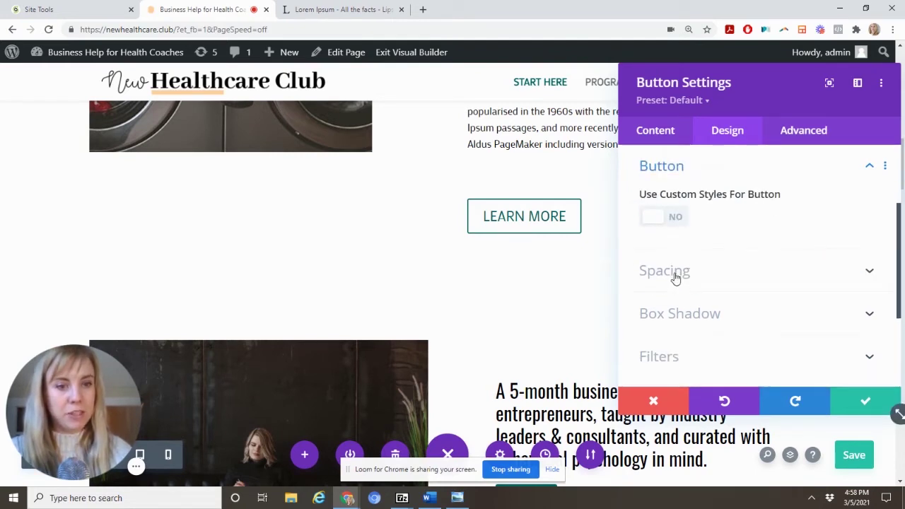
click(670, 219)
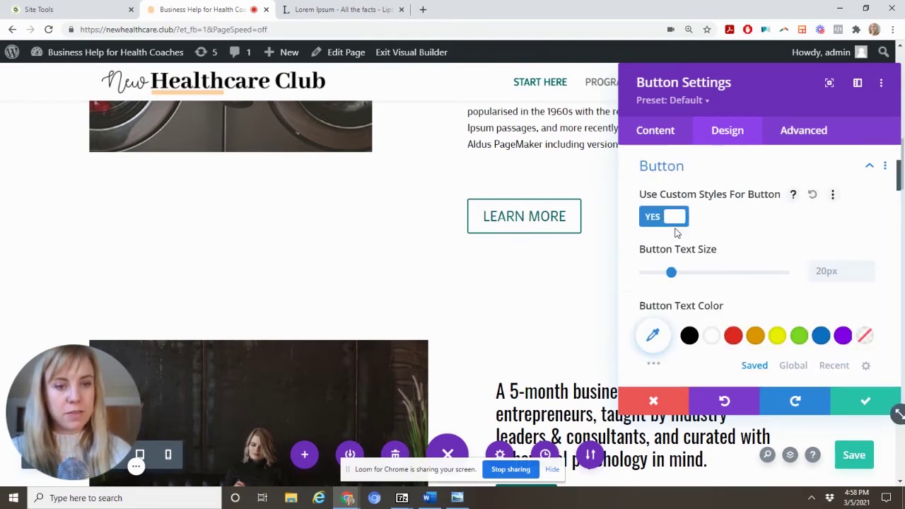
scroll(674, 251, down, 1)
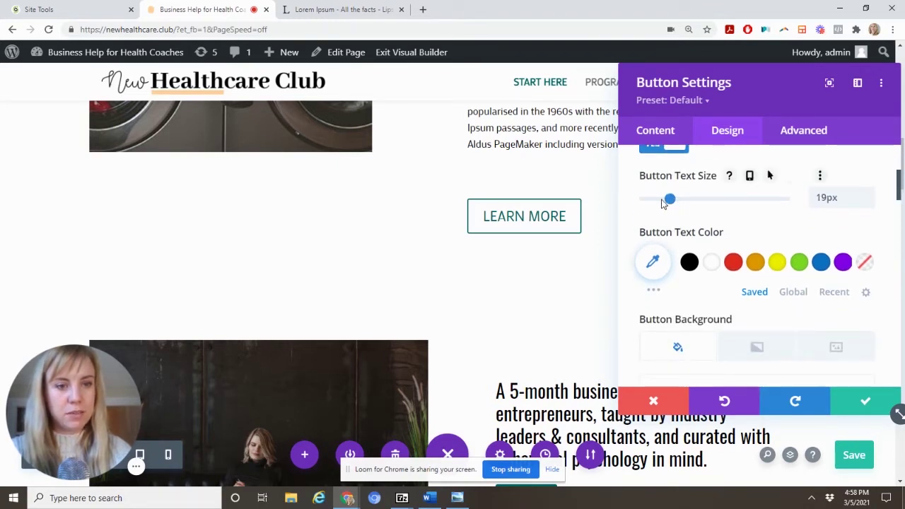
click(662, 200)
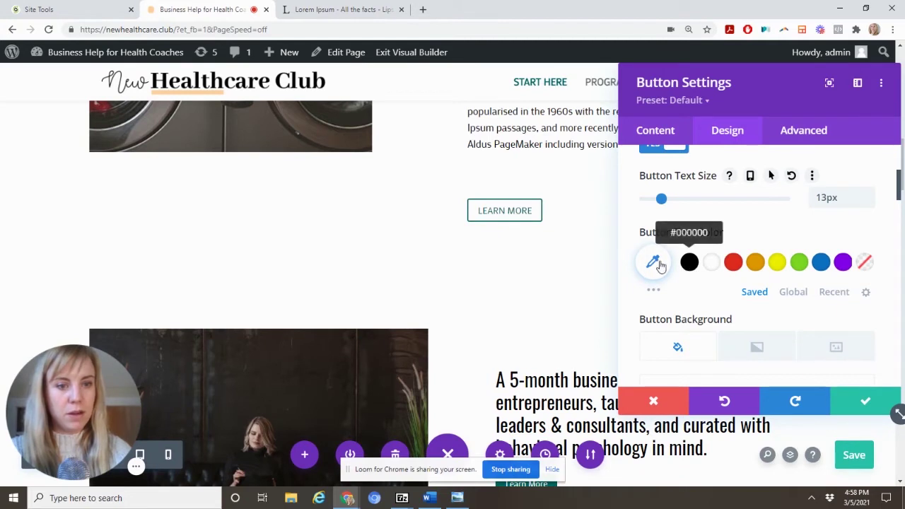
scroll(710, 300, down, 2)
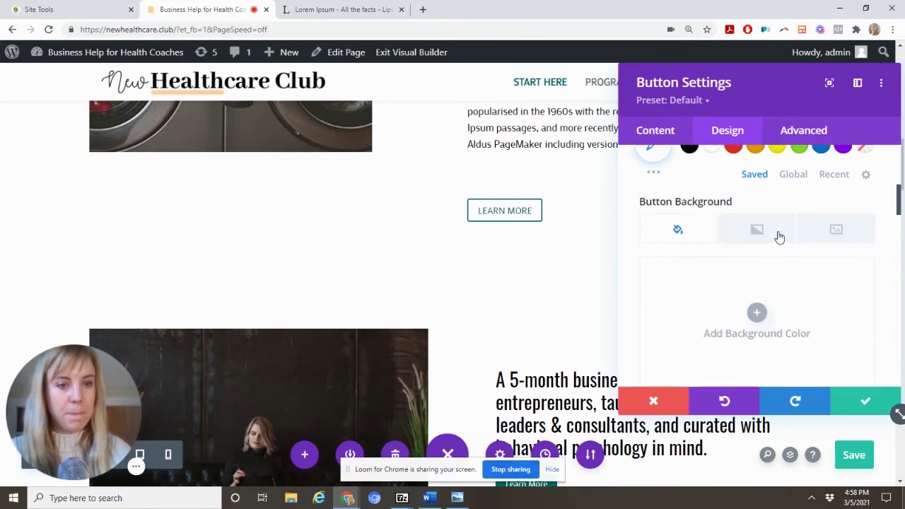
click(770, 298)
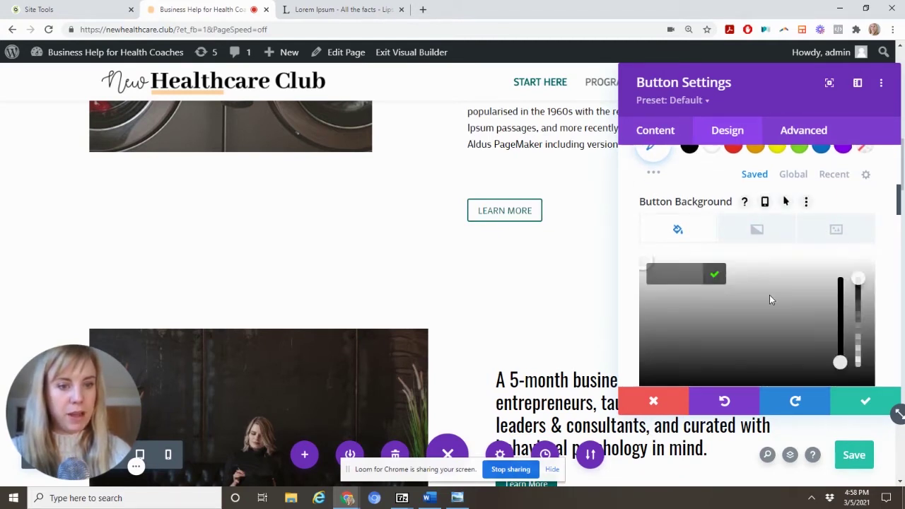
scroll(769, 295, down, 2)
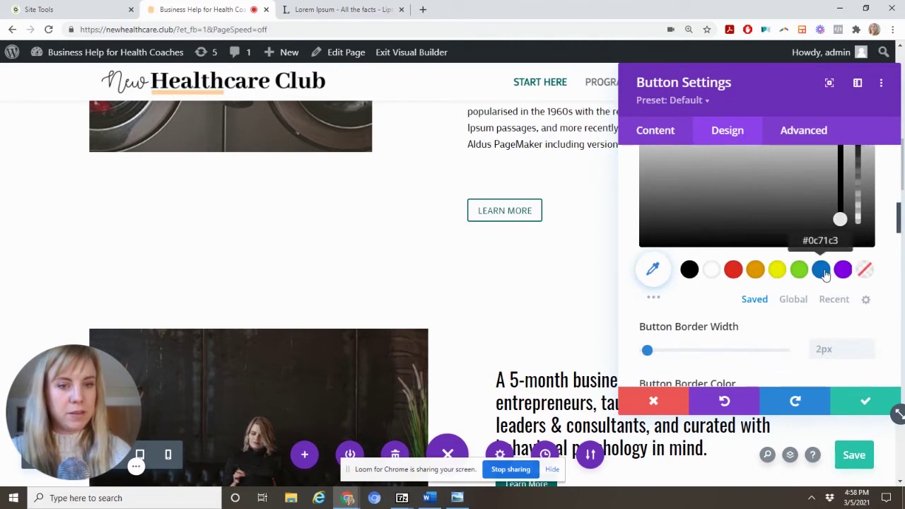
click(822, 273)
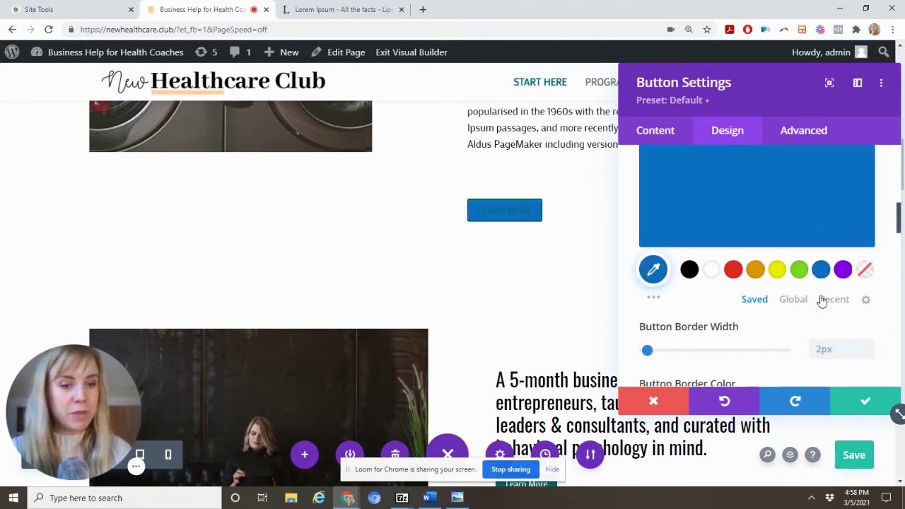
scroll(823, 302, down, 2)
scroll(792, 283, down, 3)
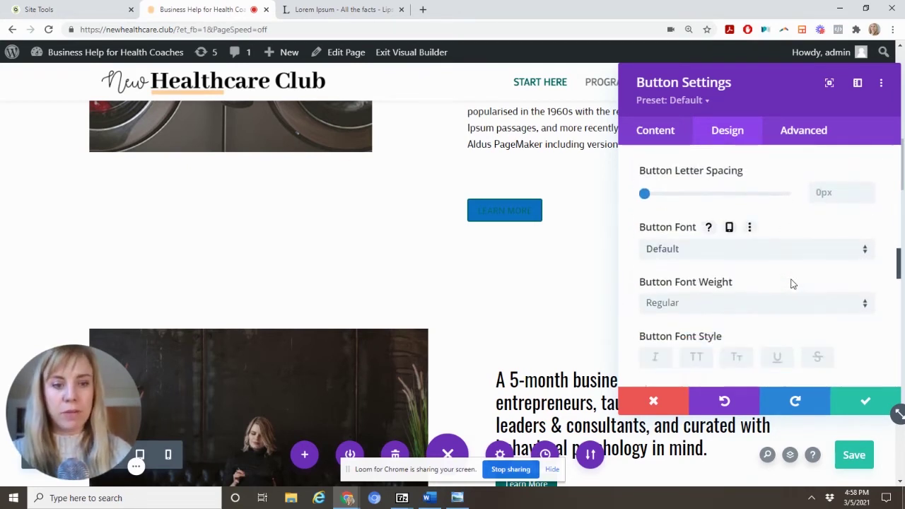
Confirm the button changes, then drag the Lorem Ipsum text's bottom padding up to tighten the gap.
click(844, 399)
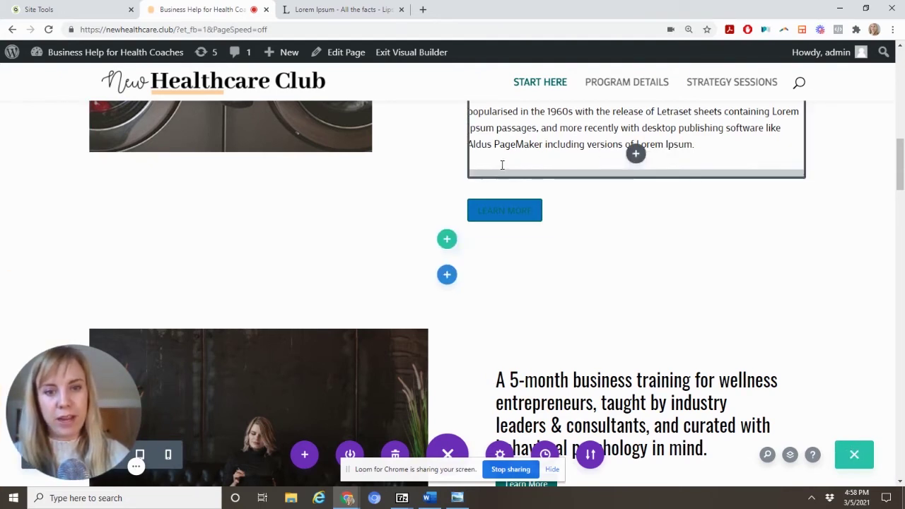
mouse_move(499, 168)
mouse_down()
mouse_move(501, 158)
mouse_move(503, 180)
mouse_move(503, 161)
mouse_up()
scroll(533, 304, up, 2)
scroll(533, 304, up, 3)
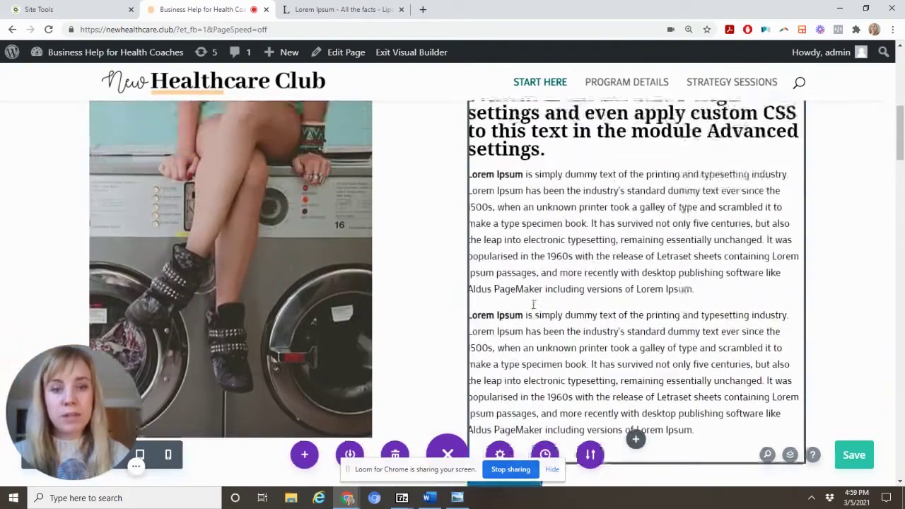
scroll(533, 304, down, 5)
scroll(533, 304, up, 2)
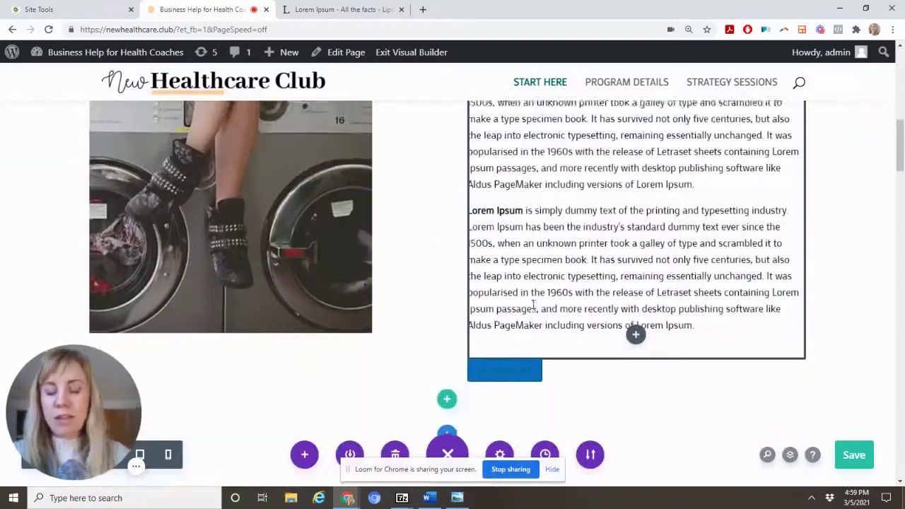
scroll(533, 305, down, 3)
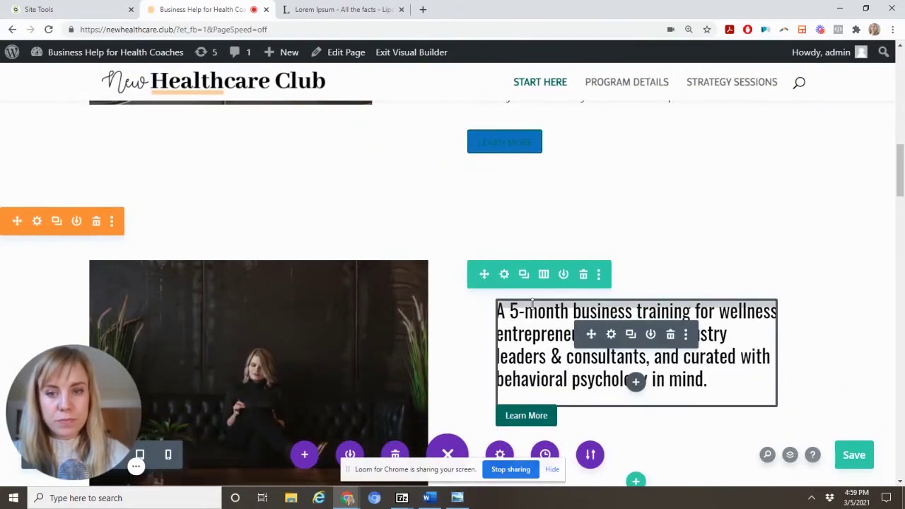
scroll(524, 244, down, 3)
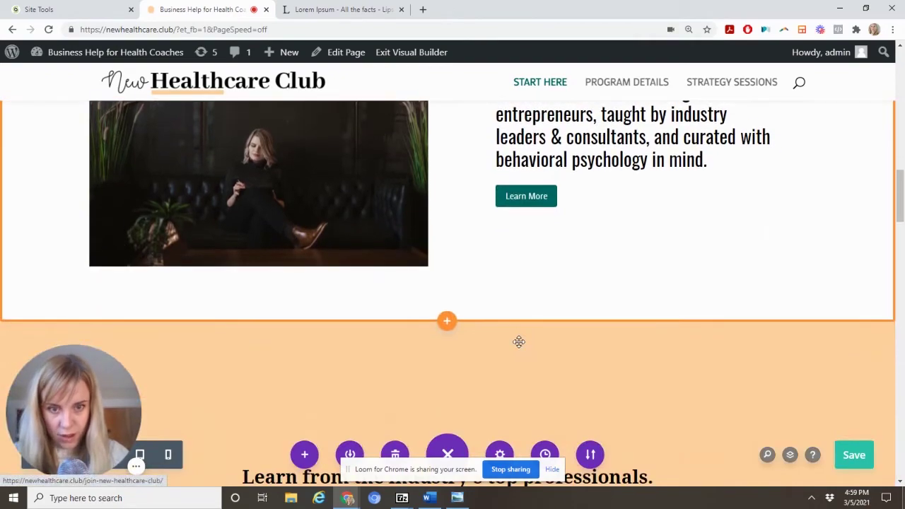
scroll(550, 291, up, 3)
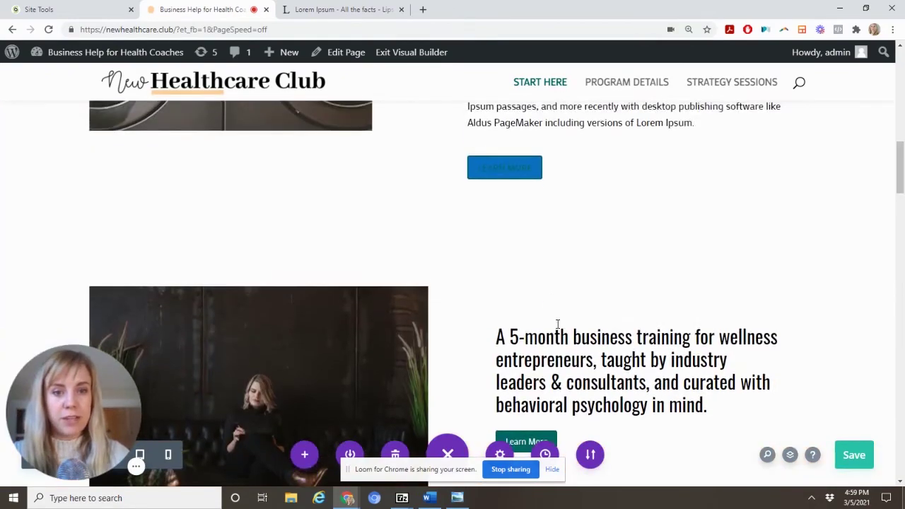
scroll(557, 319, down, 7)
scroll(612, 304, down, 7)
scroll(614, 304, up, 15)
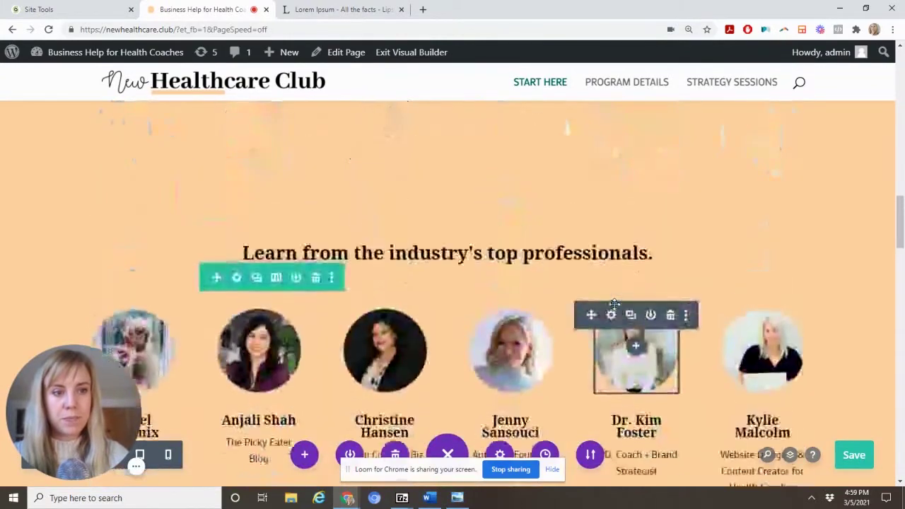
scroll(615, 305, up, 8)
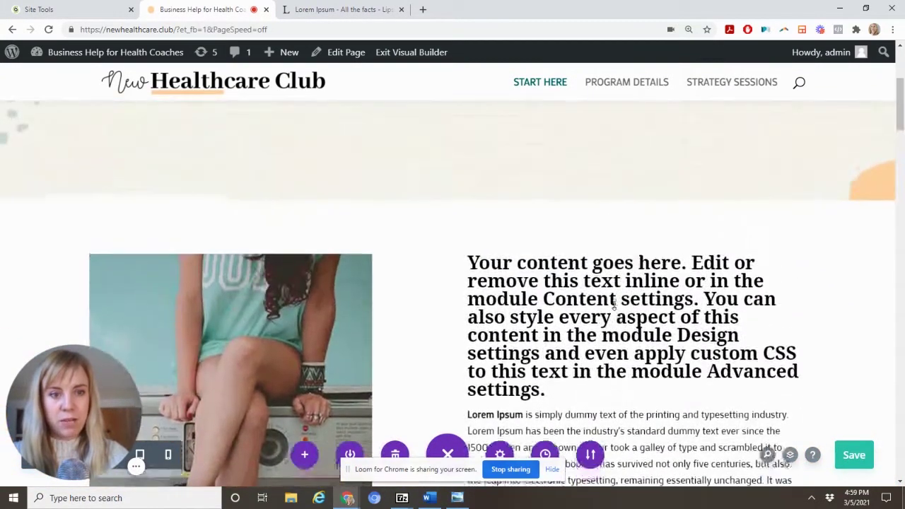
scroll(614, 303, down, 8)
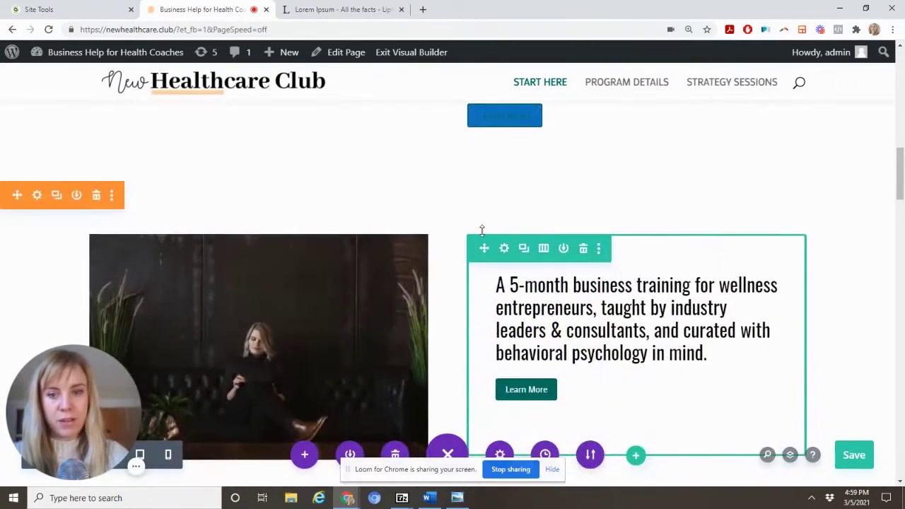
Give the woman's-photo training section a light grey #ededed background colour.
click(38, 196)
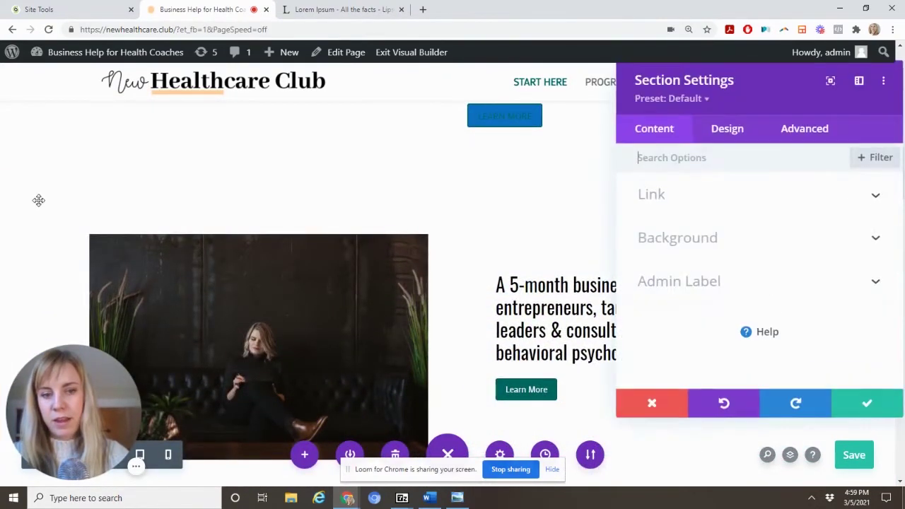
click(687, 239)
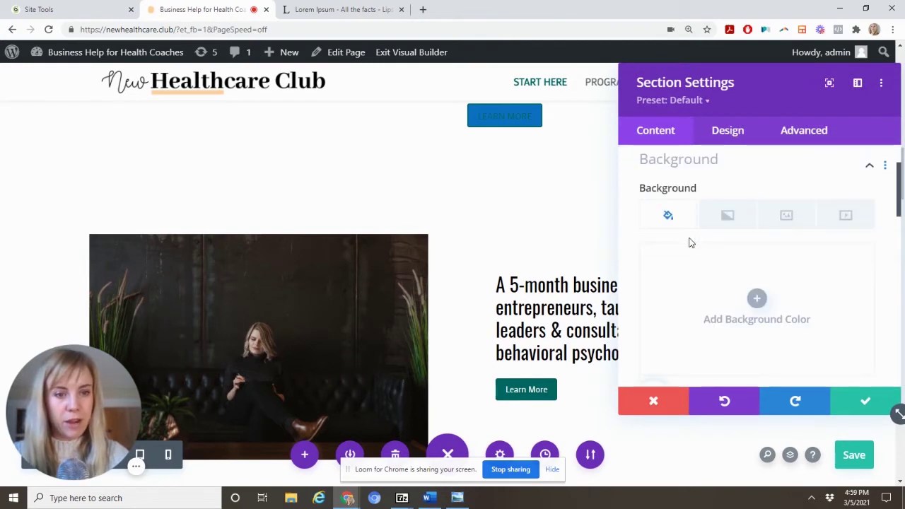
click(696, 270)
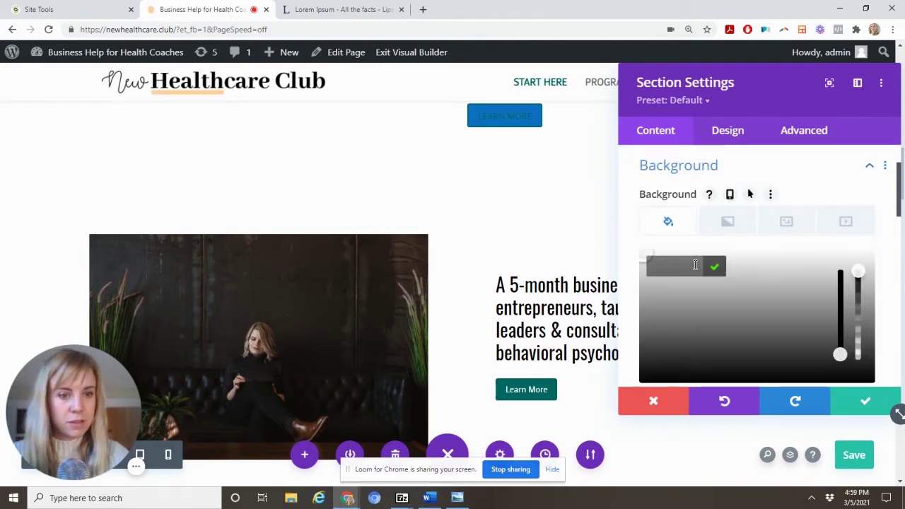
click(705, 304)
drag(697, 294, 691, 263)
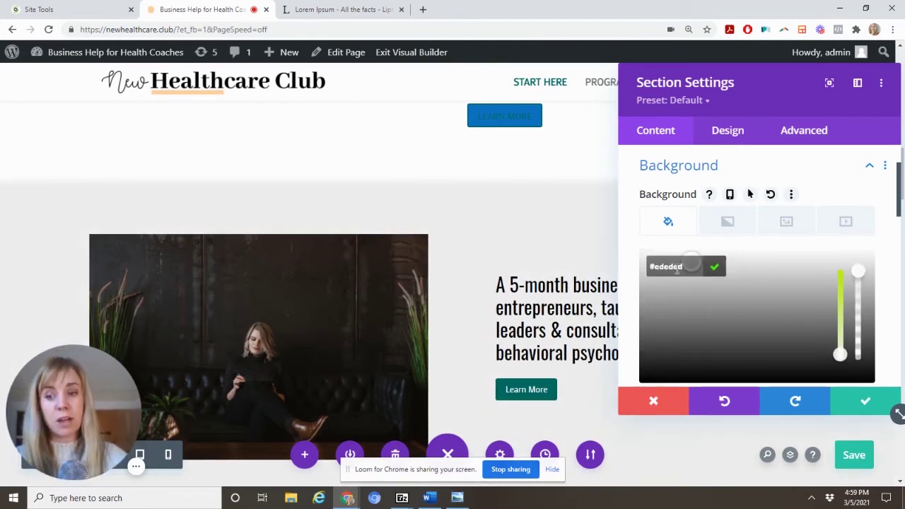
click(838, 400)
scroll(736, 346, down, 4)
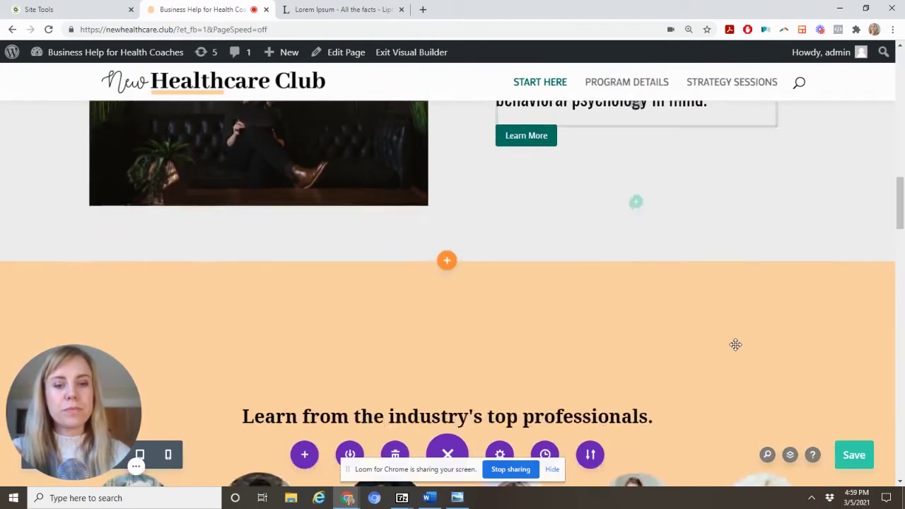
scroll(736, 344, down, 10)
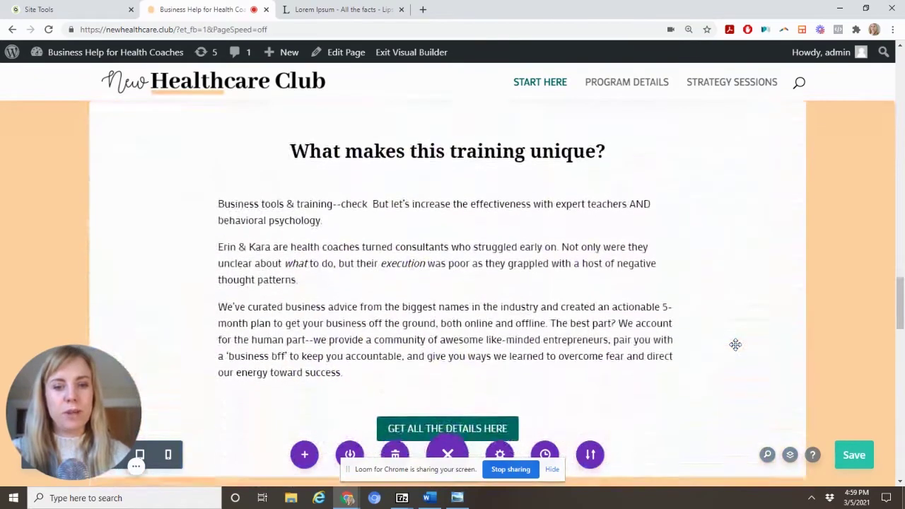
scroll(735, 345, down, 10)
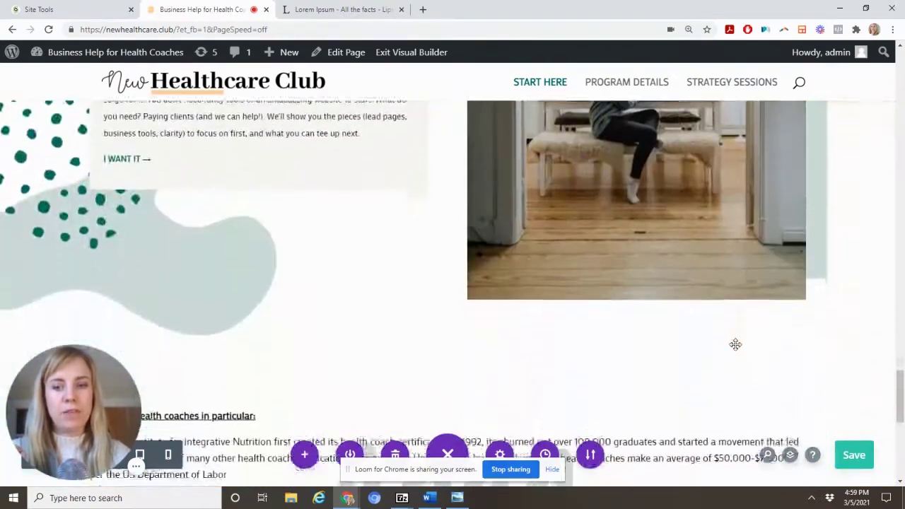
Insert a regular one-column section above the signup area and add a Contact Form module to it.
scroll(735, 345, down, 1)
scroll(735, 344, up, 2)
scroll(736, 343, down, 6)
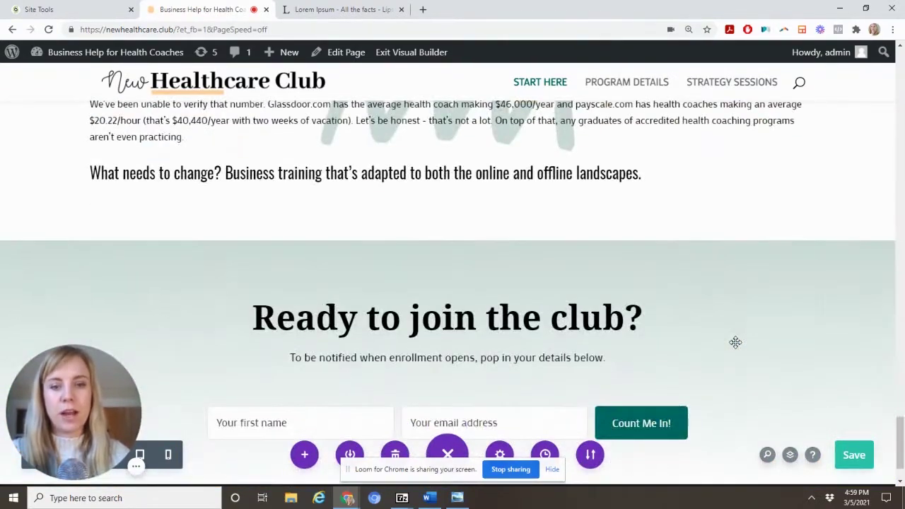
scroll(735, 342, up, 2)
scroll(735, 342, down, 3)
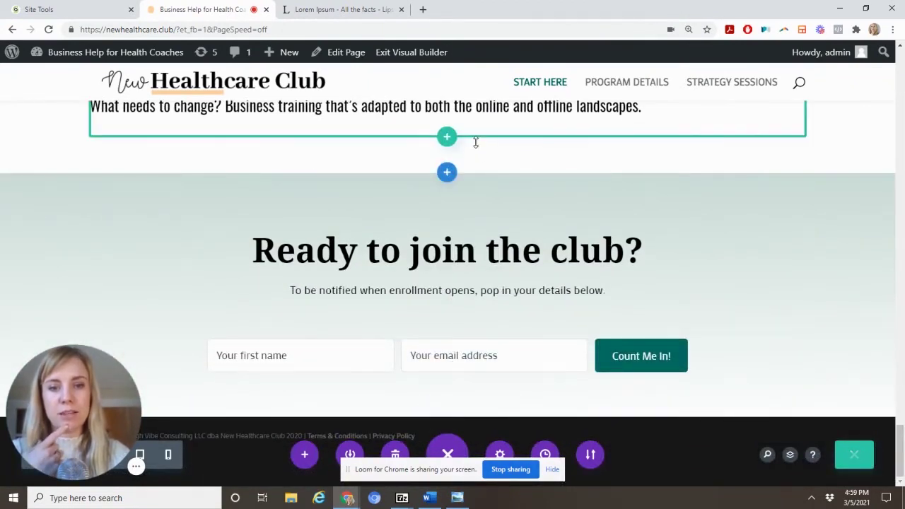
click(448, 173)
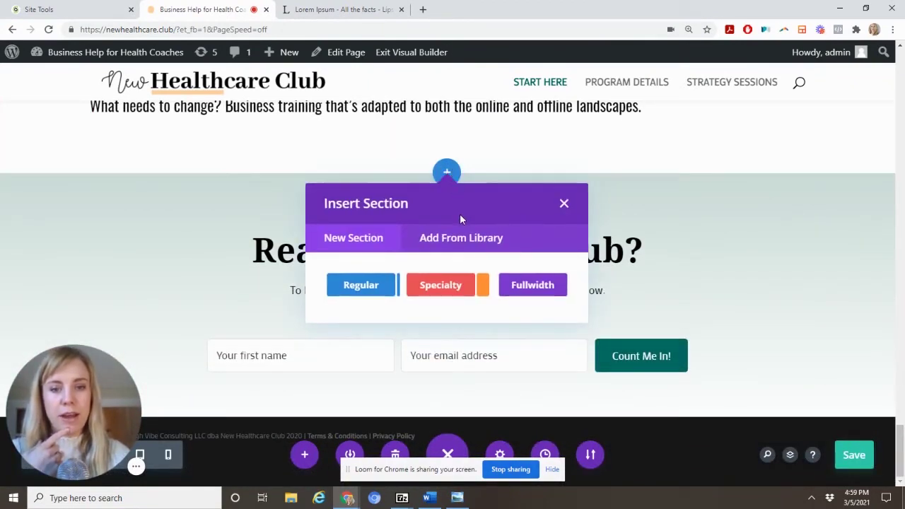
click(379, 289)
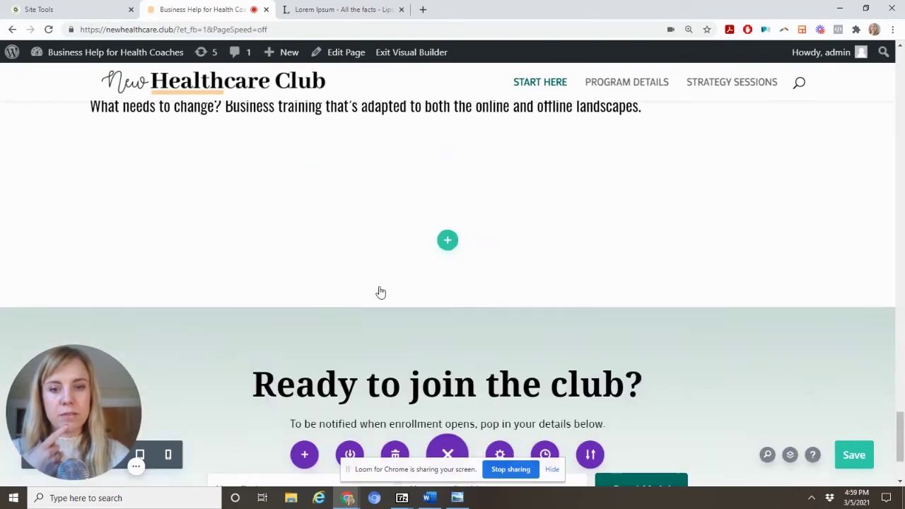
click(362, 350)
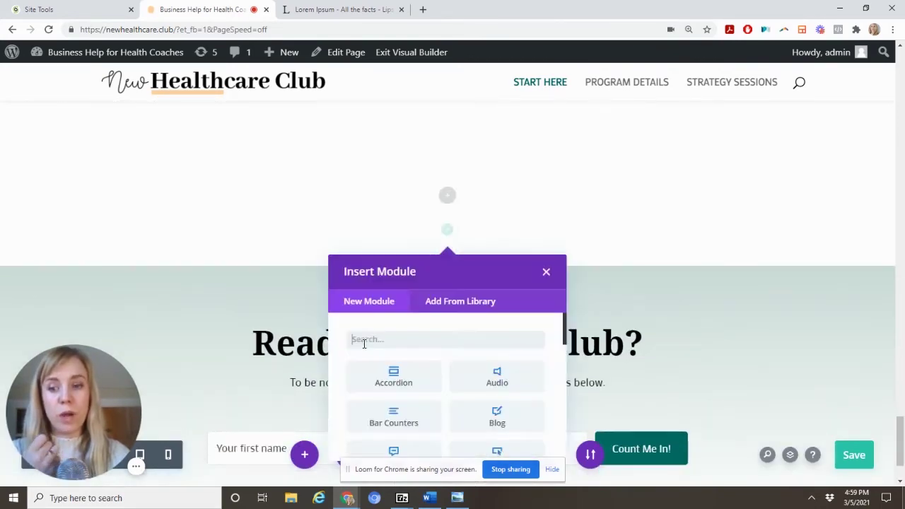
scroll(429, 273, down, 3)
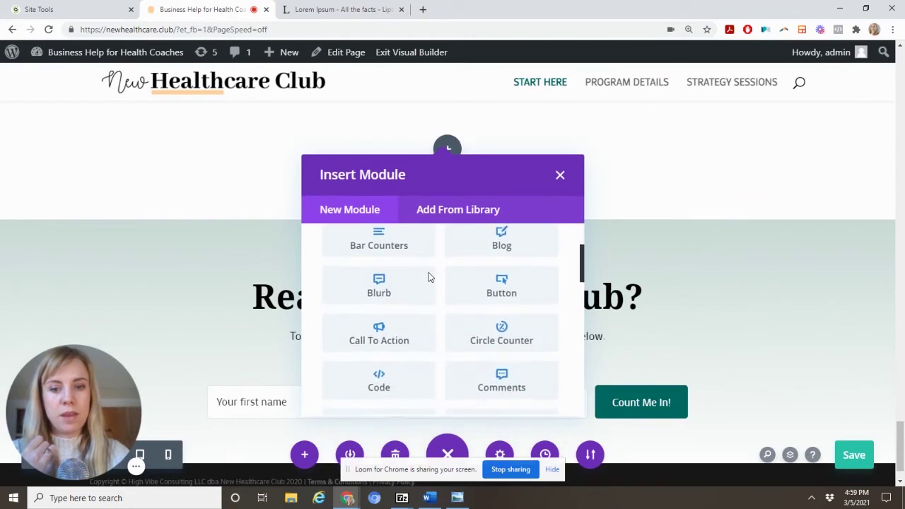
scroll(429, 272, up, 3)
text(con)
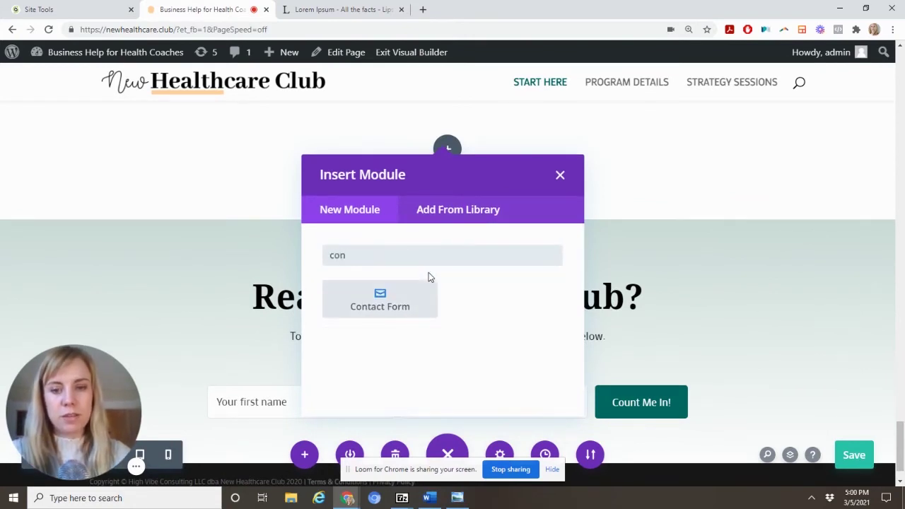
click(404, 317)
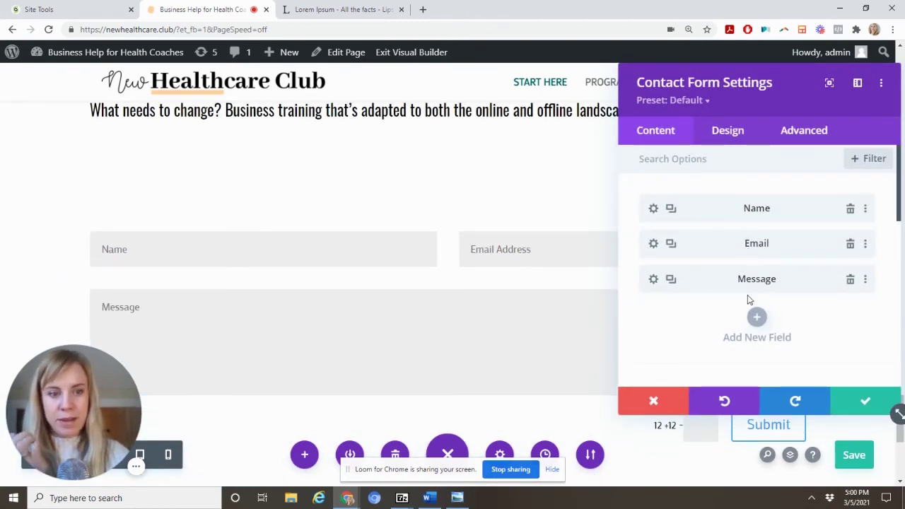
Add a new Input Field type field to the contact form below Message.
click(758, 317)
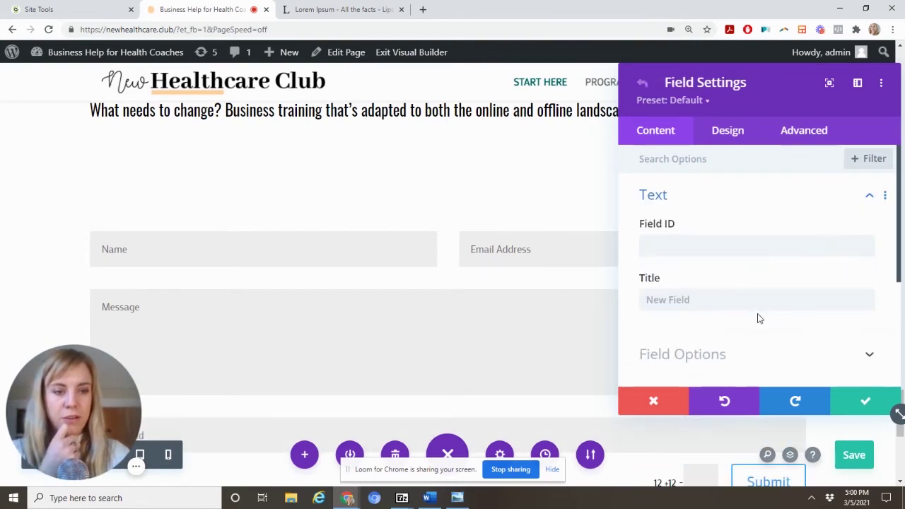
click(726, 295)
scroll(726, 297, down, 2)
click(717, 215)
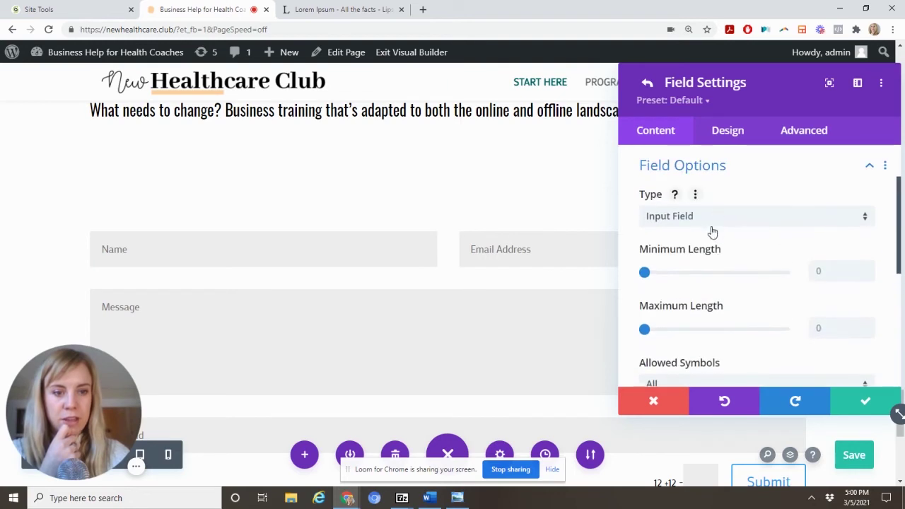
click(710, 221)
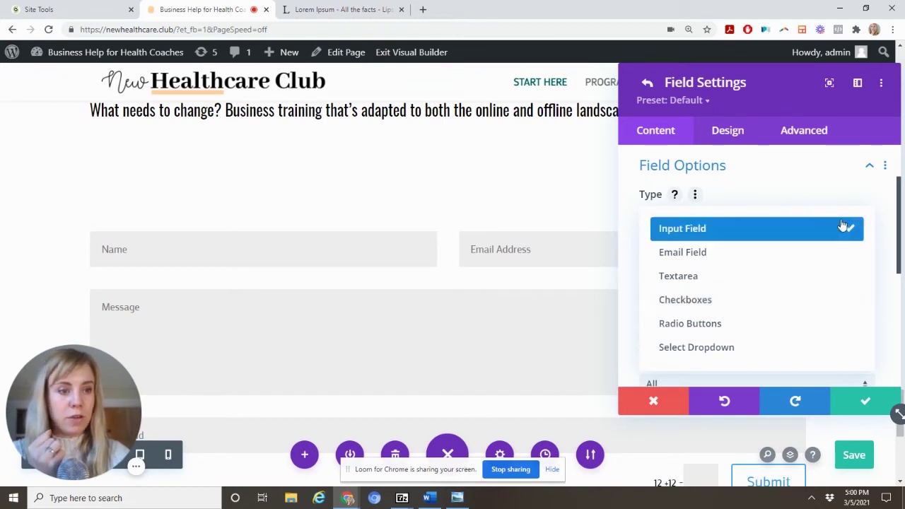
click(900, 245)
scroll(900, 245, down, 5)
scroll(892, 297, up, 3)
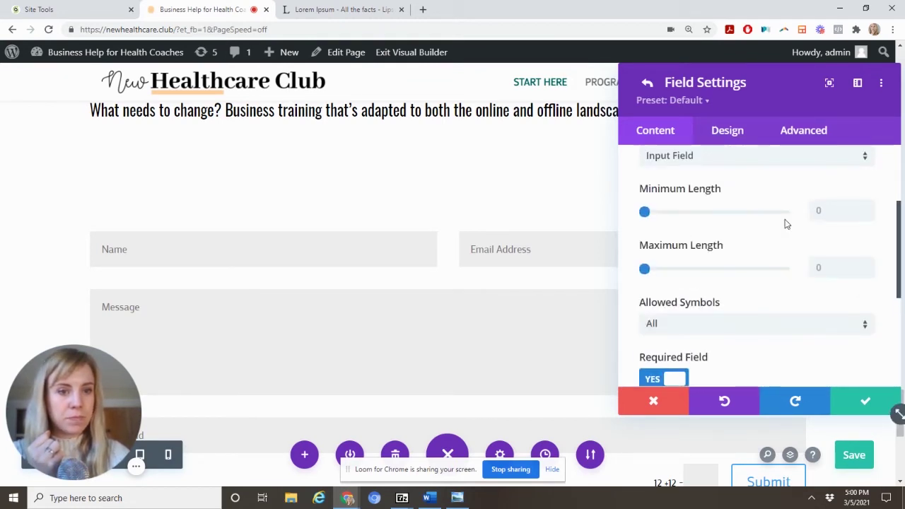
Review the contact form's Email, Redirect and Spam Protection settings, leaving them unchanged.
click(646, 83)
scroll(675, 222, down, 6)
click(672, 202)
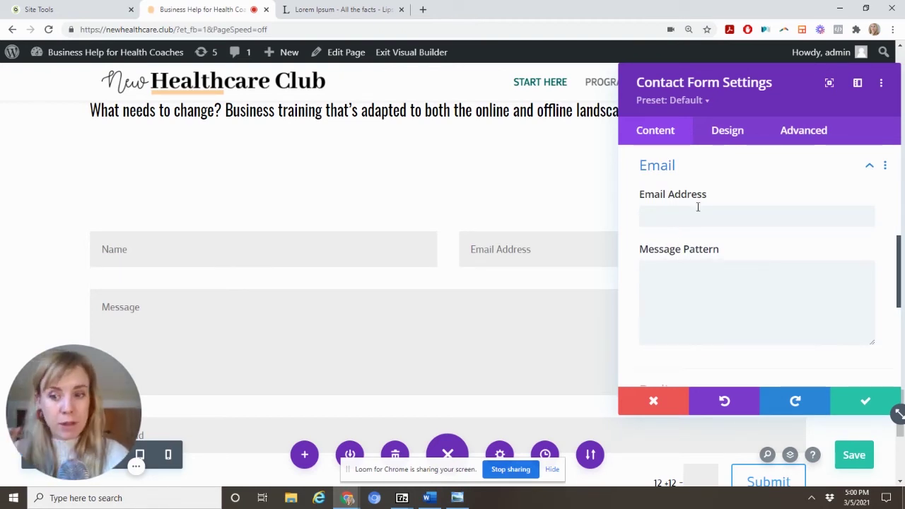
scroll(721, 285, down, 3)
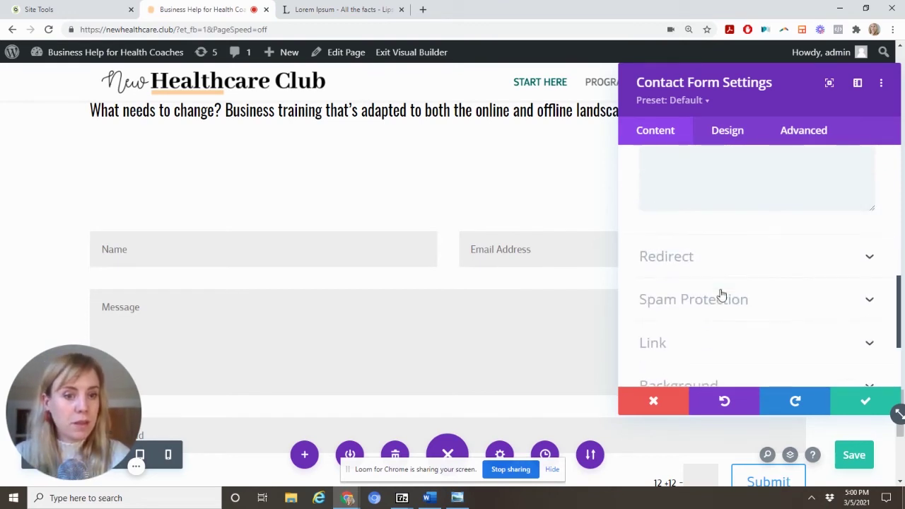
scroll(722, 295, down, 2)
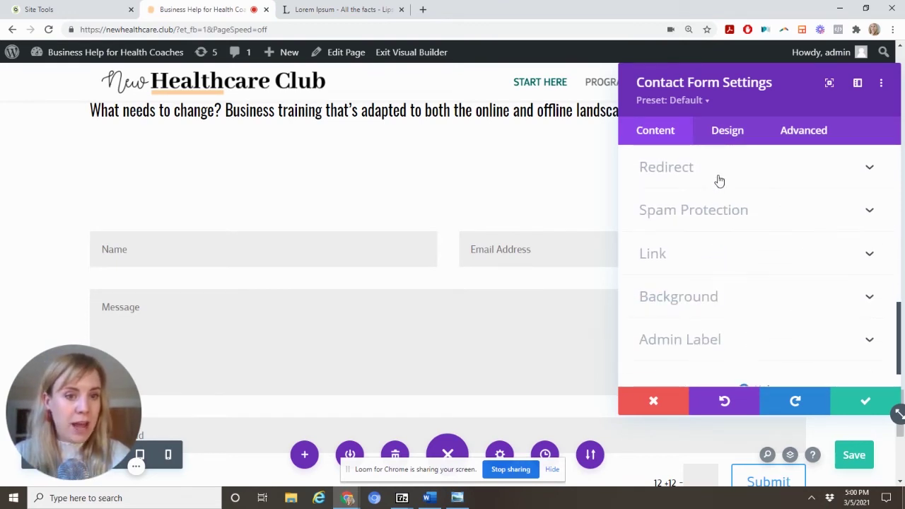
click(719, 176)
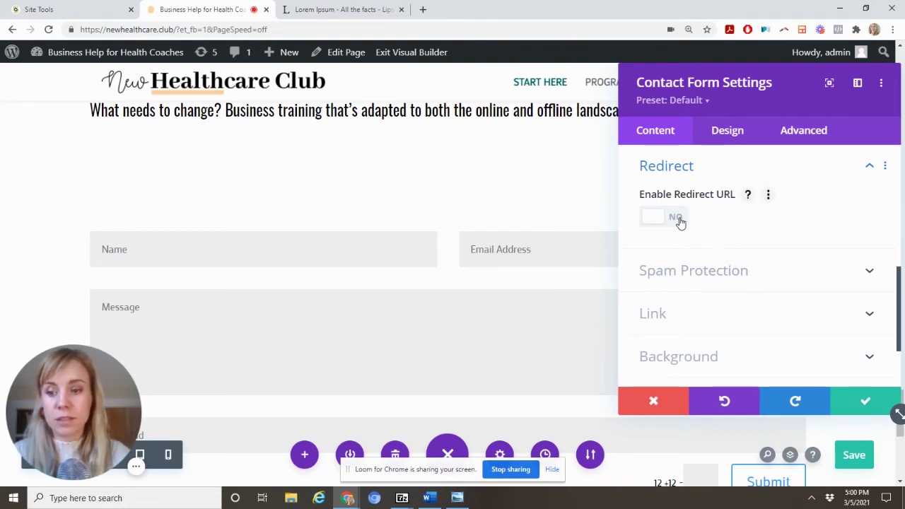
scroll(733, 208, down, 3)
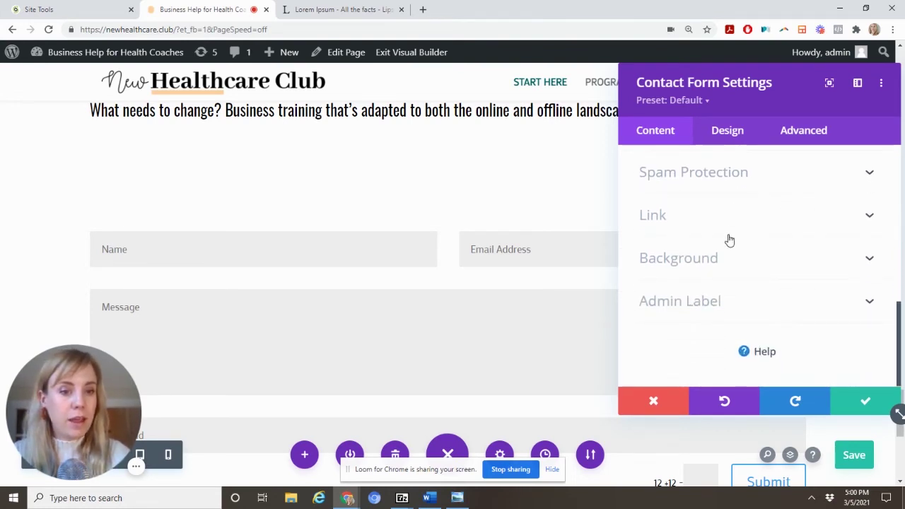
click(719, 186)
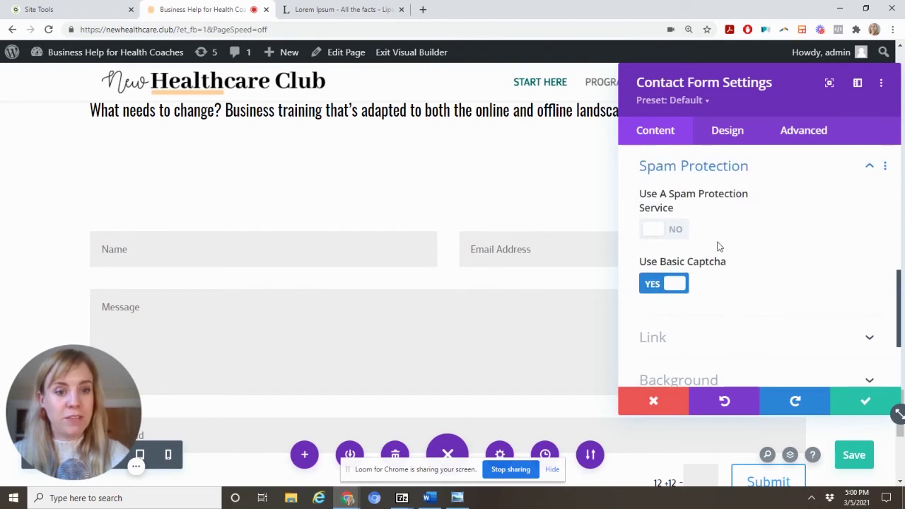
scroll(578, 287, down, 2)
scroll(578, 288, up, 2)
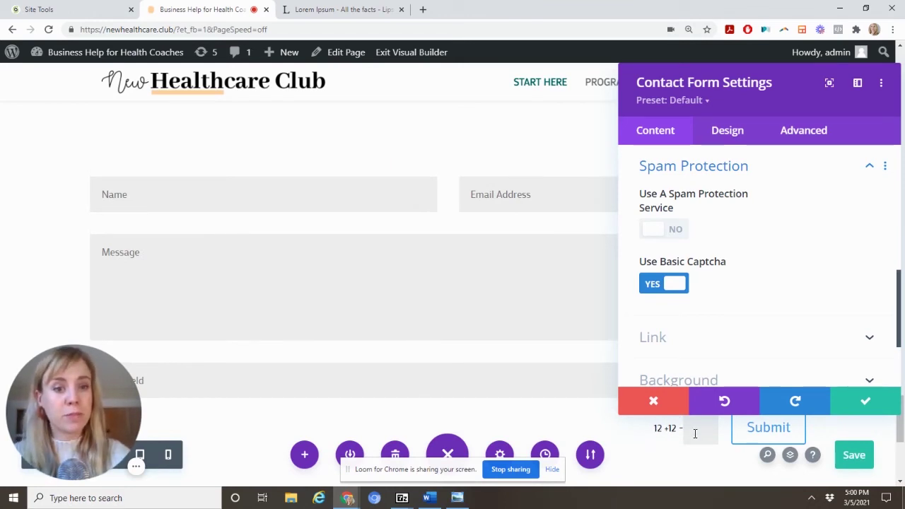
Set the contact form's Fields Background Color to salmon orange and save the settings.
click(726, 145)
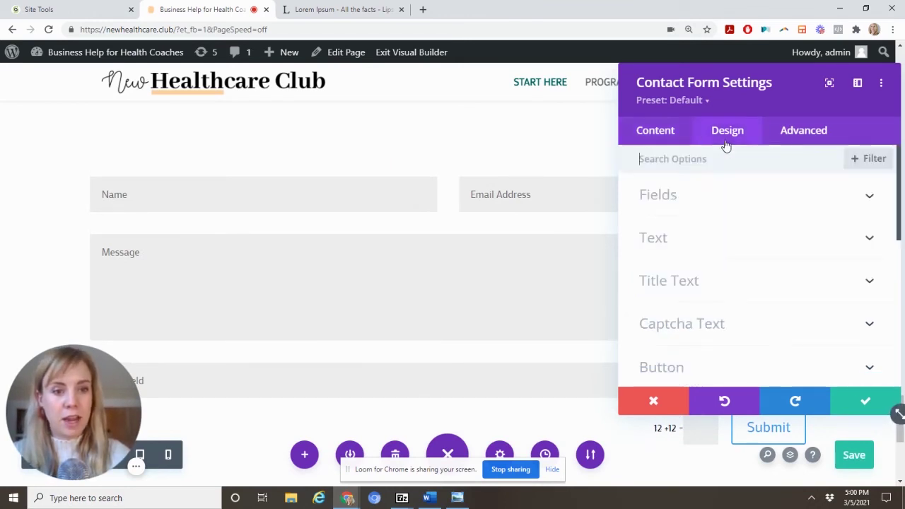
scroll(719, 257, down, 1)
scroll(720, 257, up, 1)
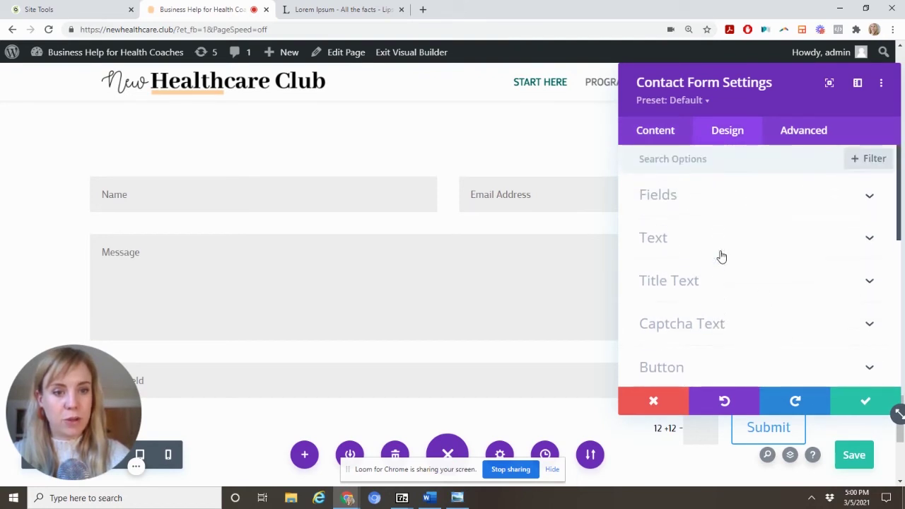
click(703, 210)
scroll(703, 253, down, 1)
click(822, 181)
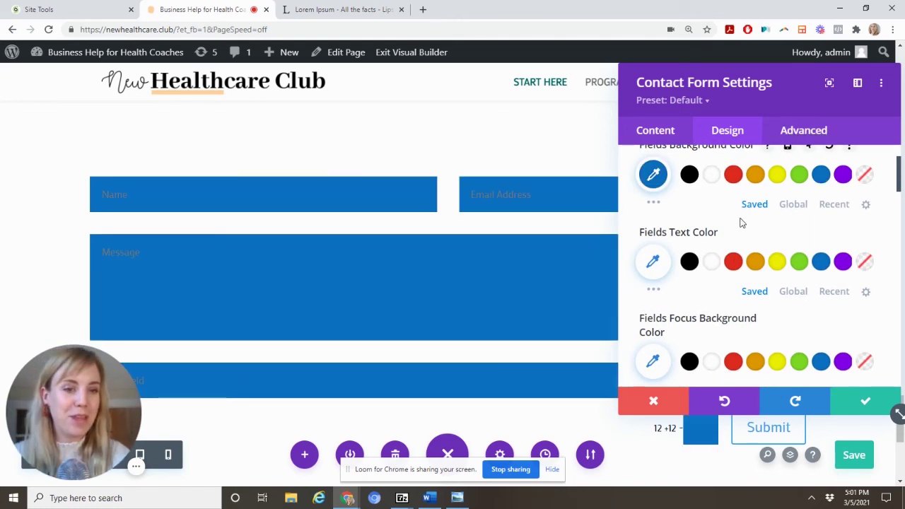
click(654, 206)
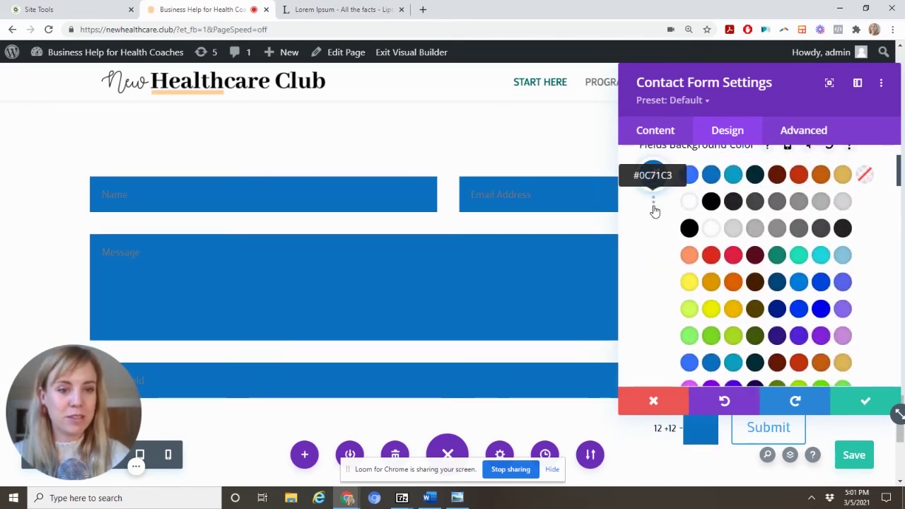
click(690, 256)
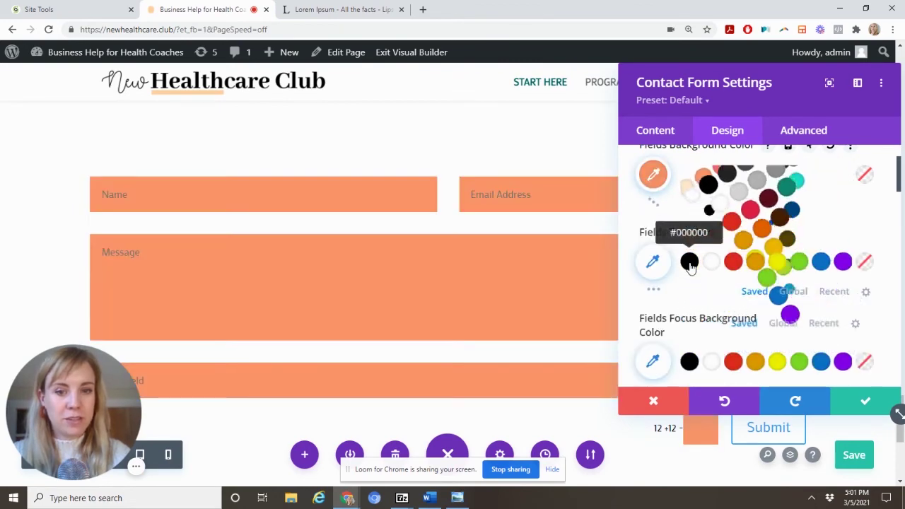
scroll(576, 279, down, 2)
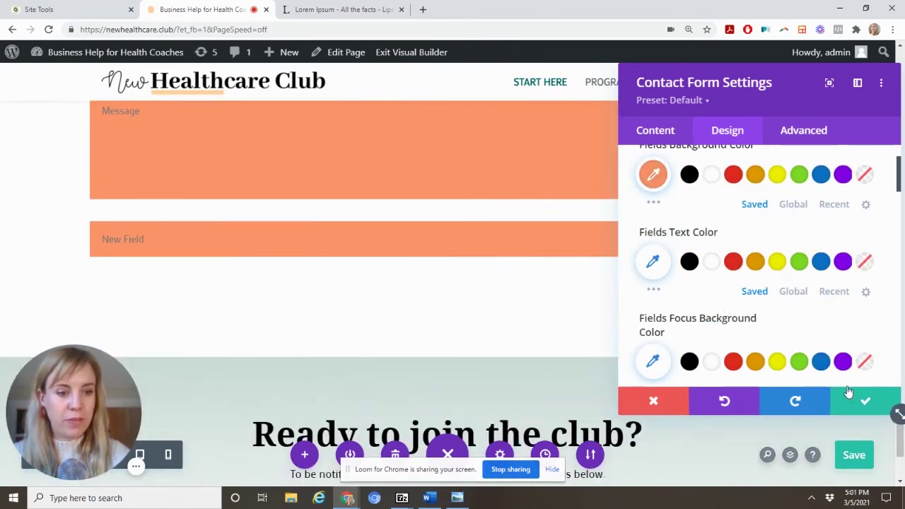
click(858, 398)
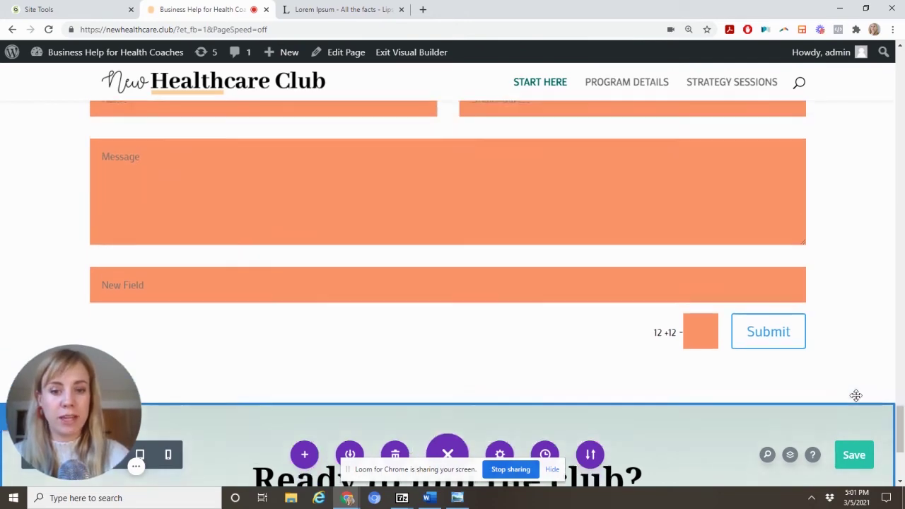
Open and close the sign-up Code module's settings without changes.
scroll(856, 395, down, 3)
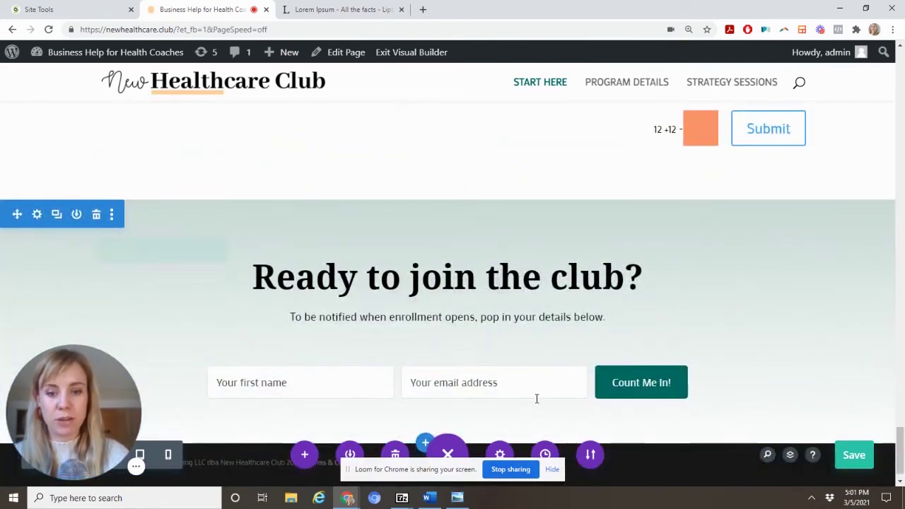
mouse_move(439, 374)
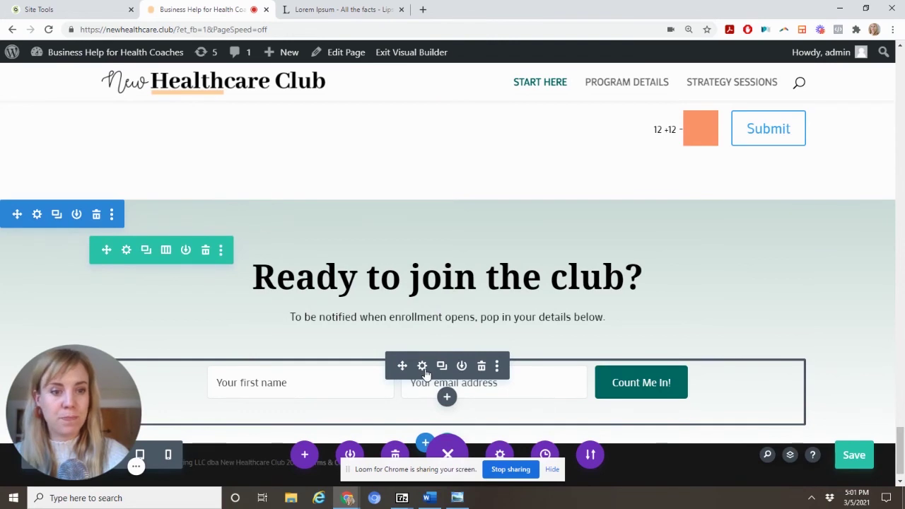
click(423, 368)
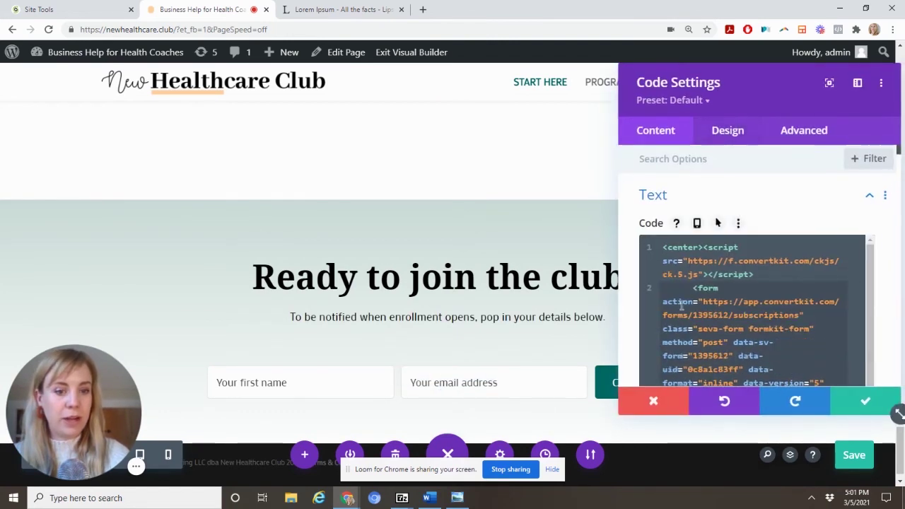
click(863, 403)
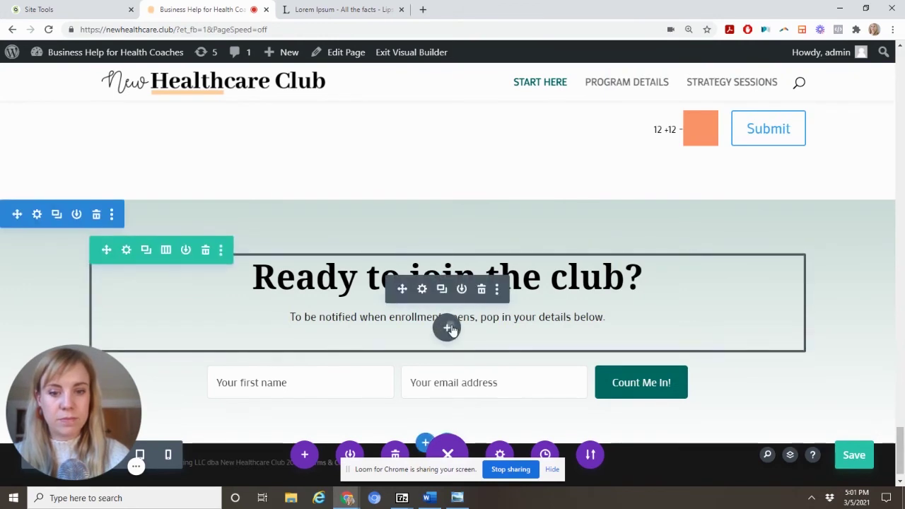
Insert a new module in the sign-up section, searching 'ema' to find Email Optin.
click(447, 327)
text(new)
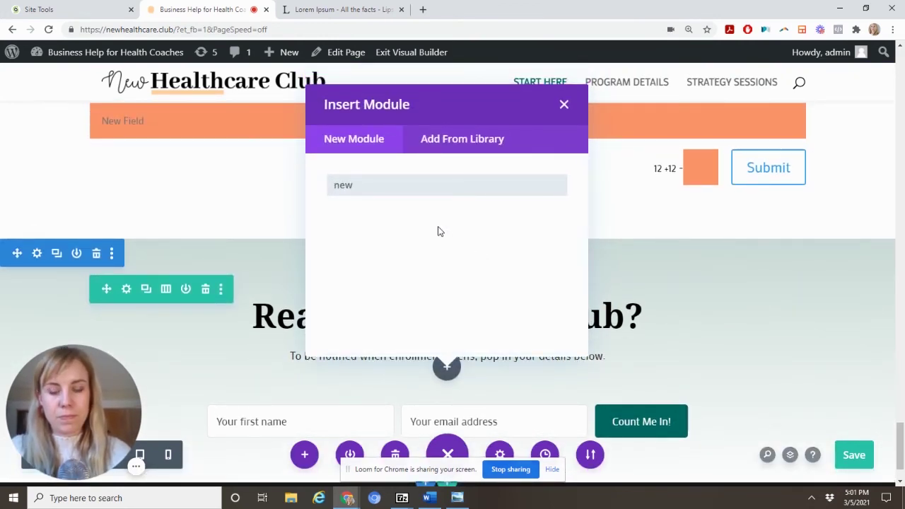
text(s)
key(BackSpace)
key(BackSpace)
key(BackSpace)
key(BackSpace)
text(ema)
click(427, 230)
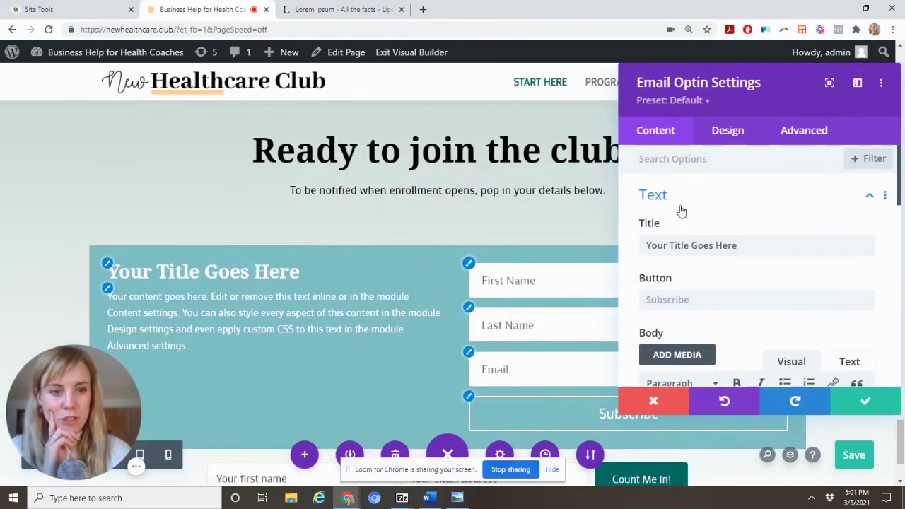
click(716, 140)
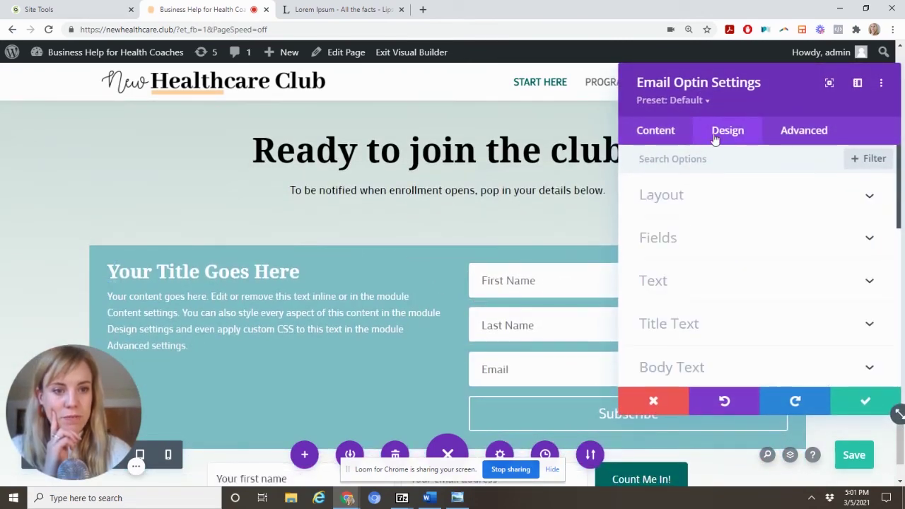
click(708, 197)
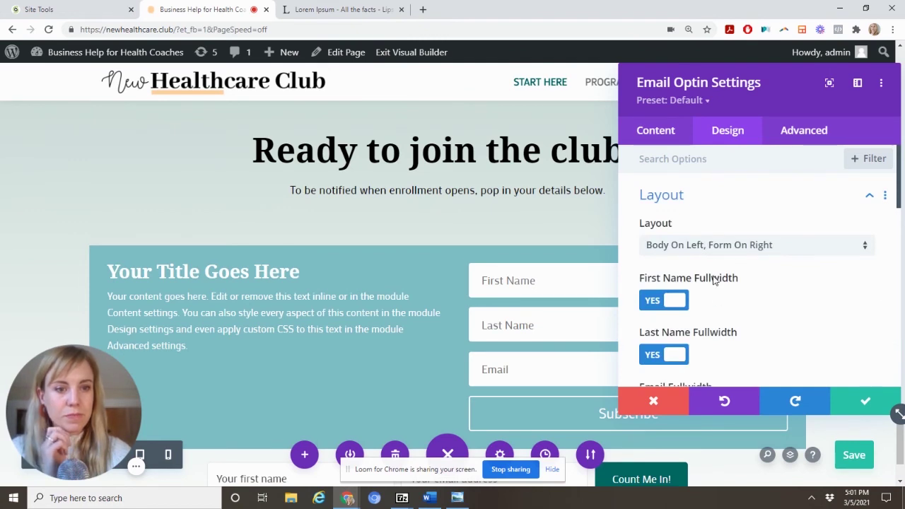
scroll(713, 268, down, 1)
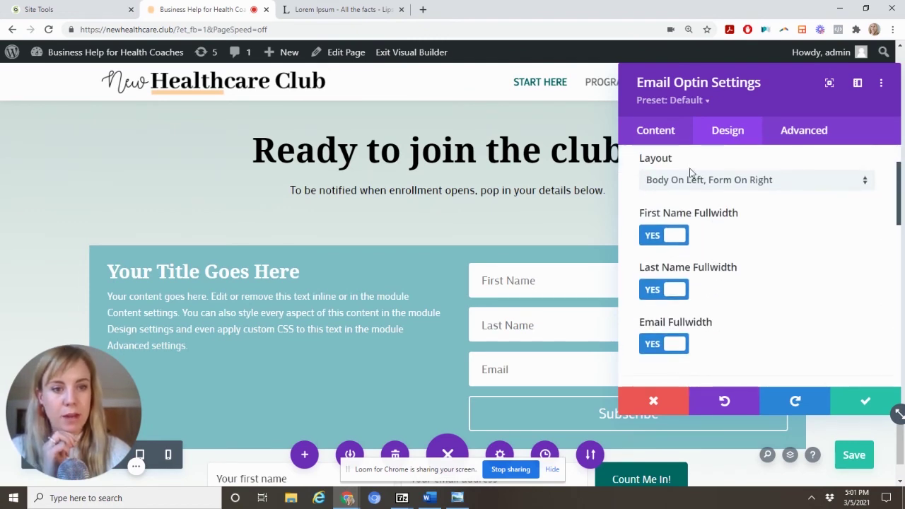
click(660, 135)
scroll(695, 261, down, 1)
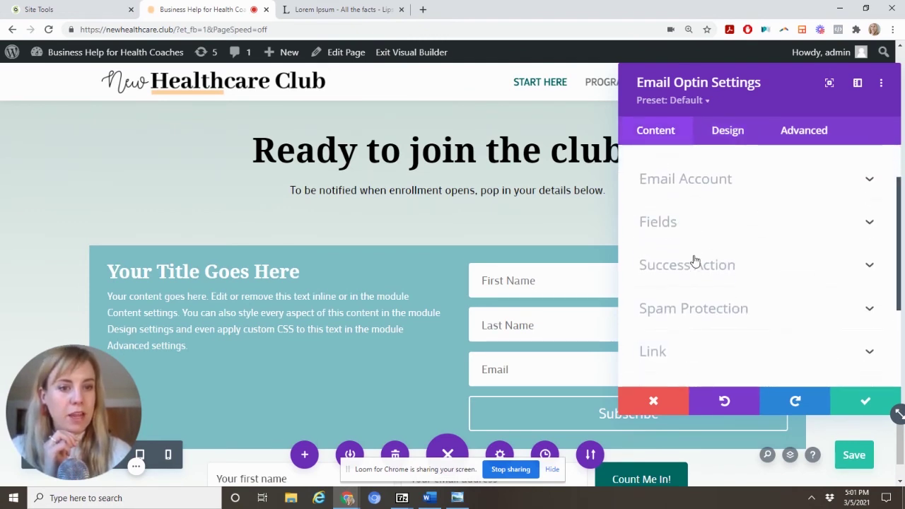
click(686, 204)
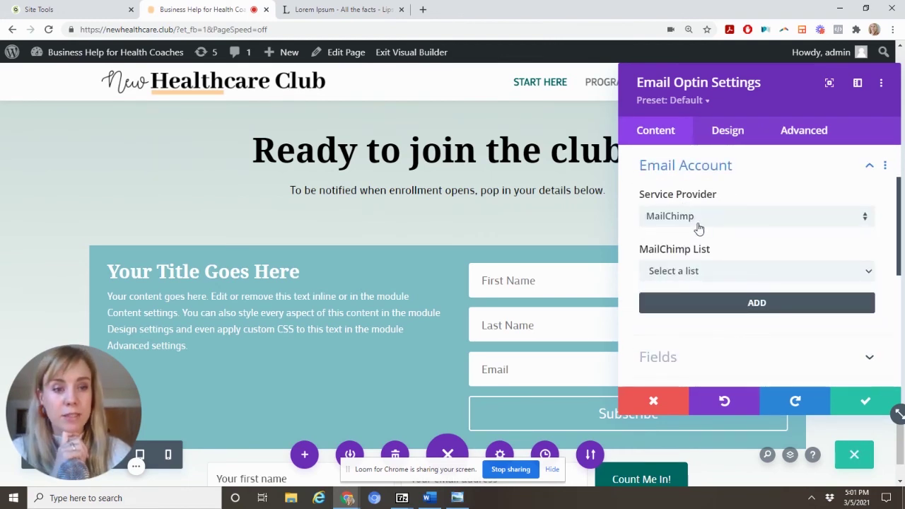
click(699, 227)
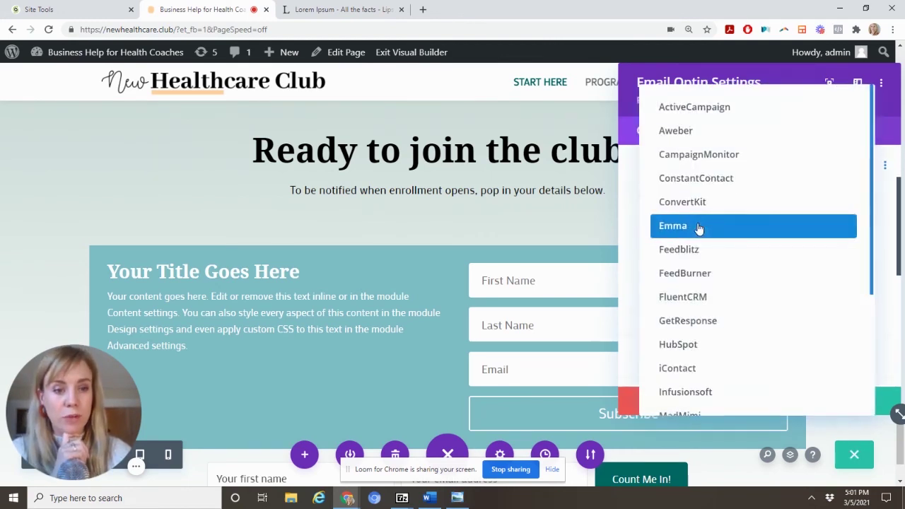
click(890, 220)
click(861, 403)
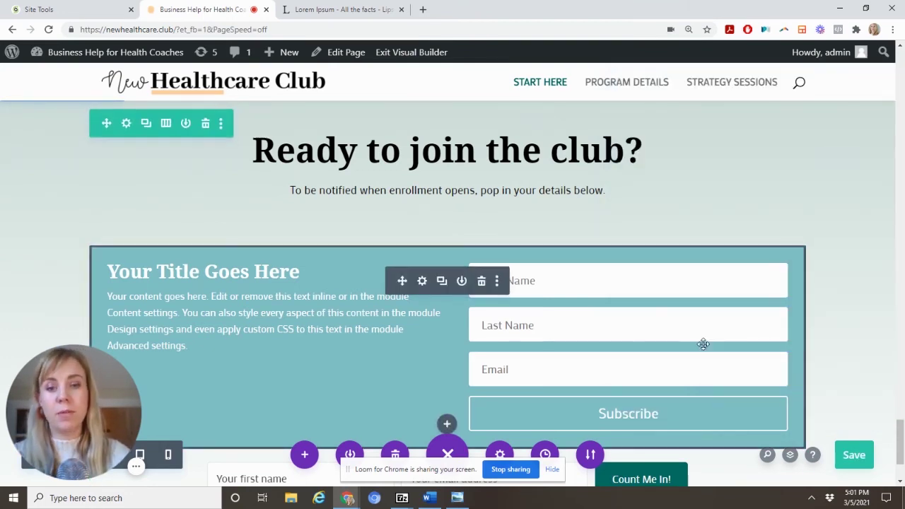
click(484, 283)
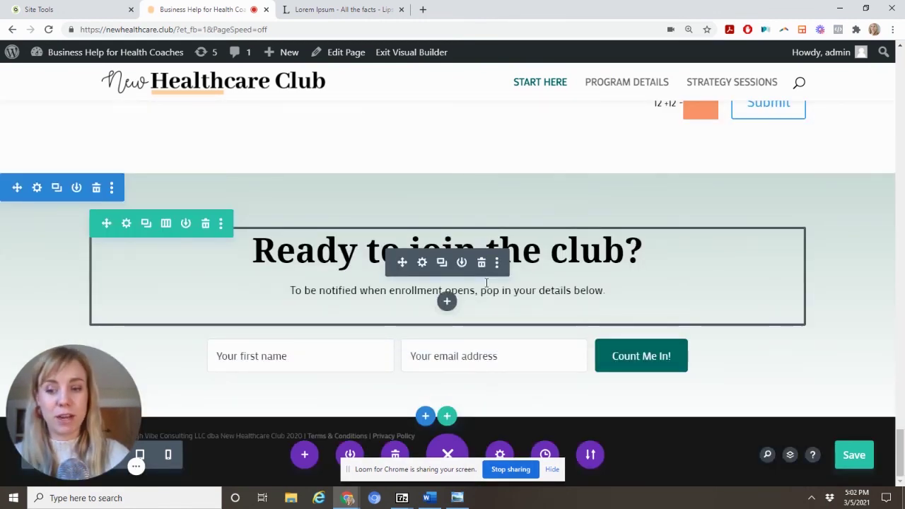
scroll(486, 283, up, 15)
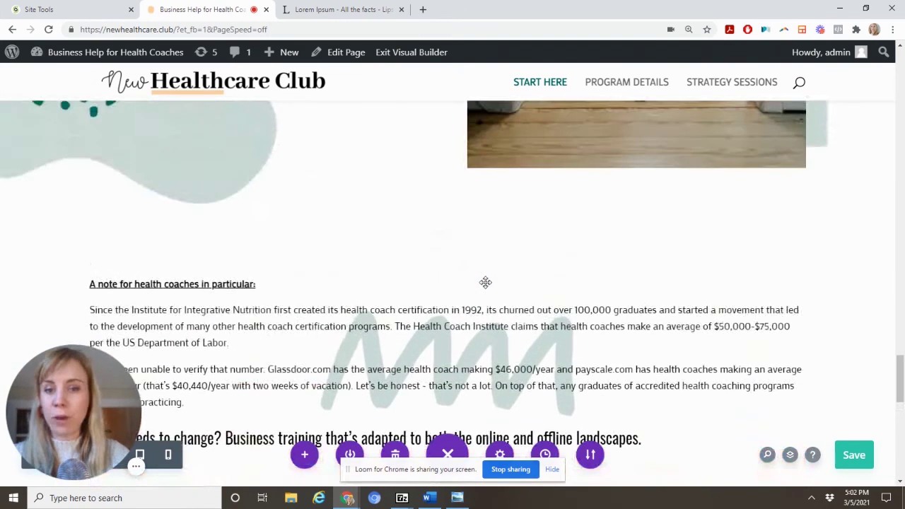
scroll(485, 283, up, 3)
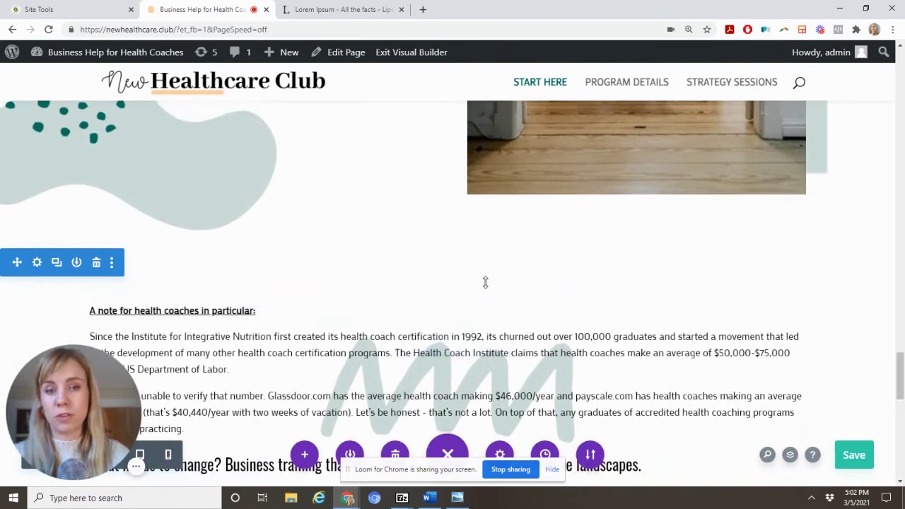
scroll(485, 282, up, 3)
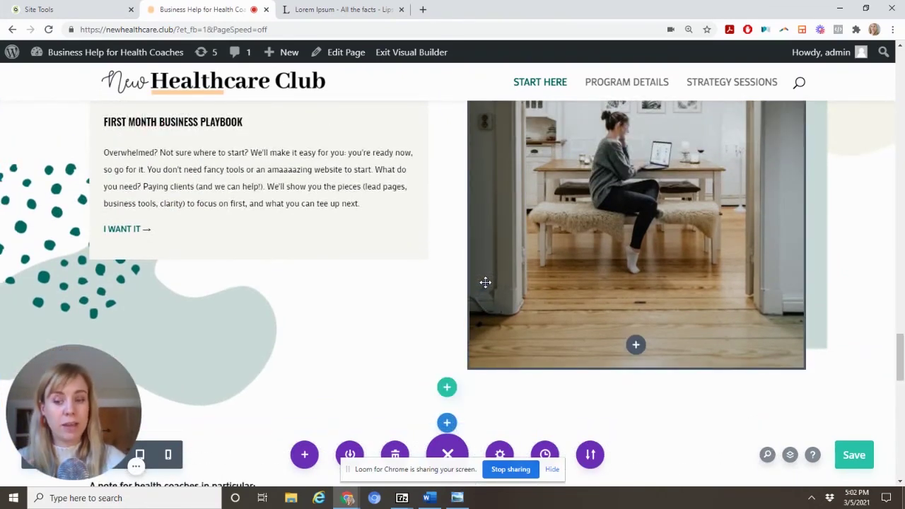
scroll(485, 283, up, 10)
scroll(485, 282, up, 2)
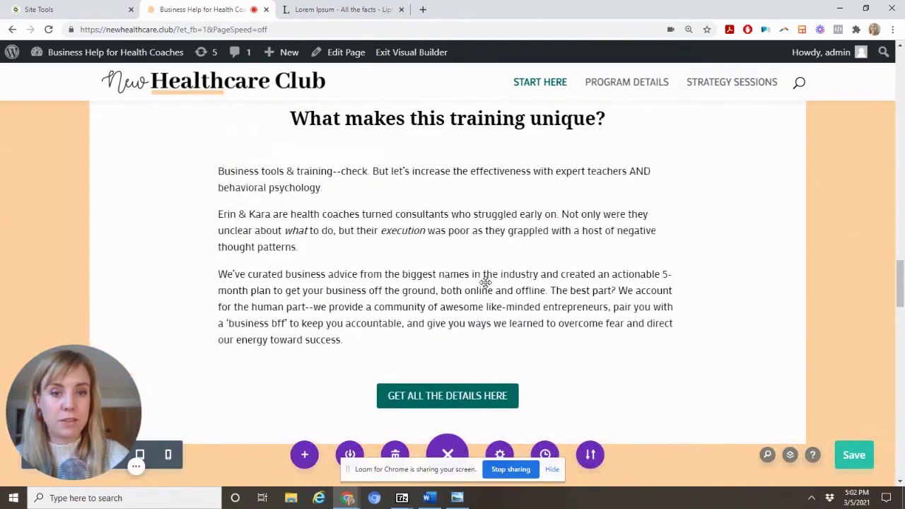
scroll(486, 282, up, 2)
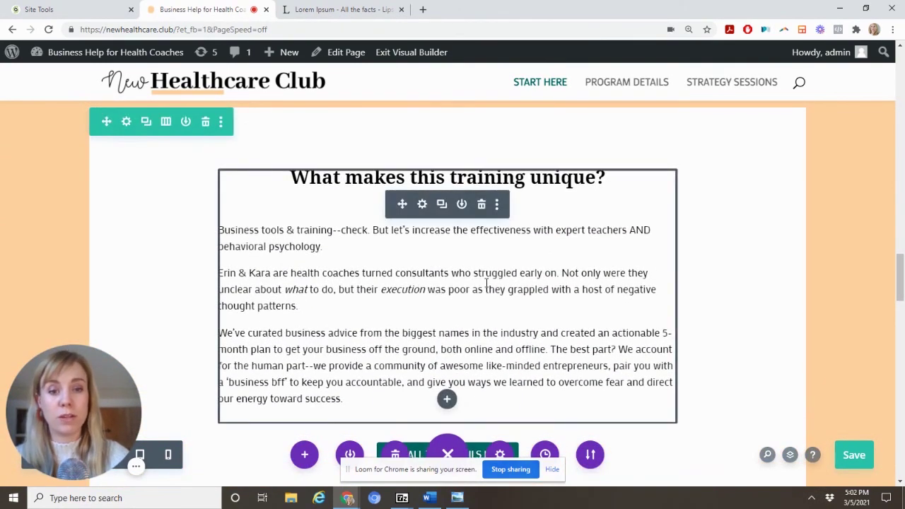